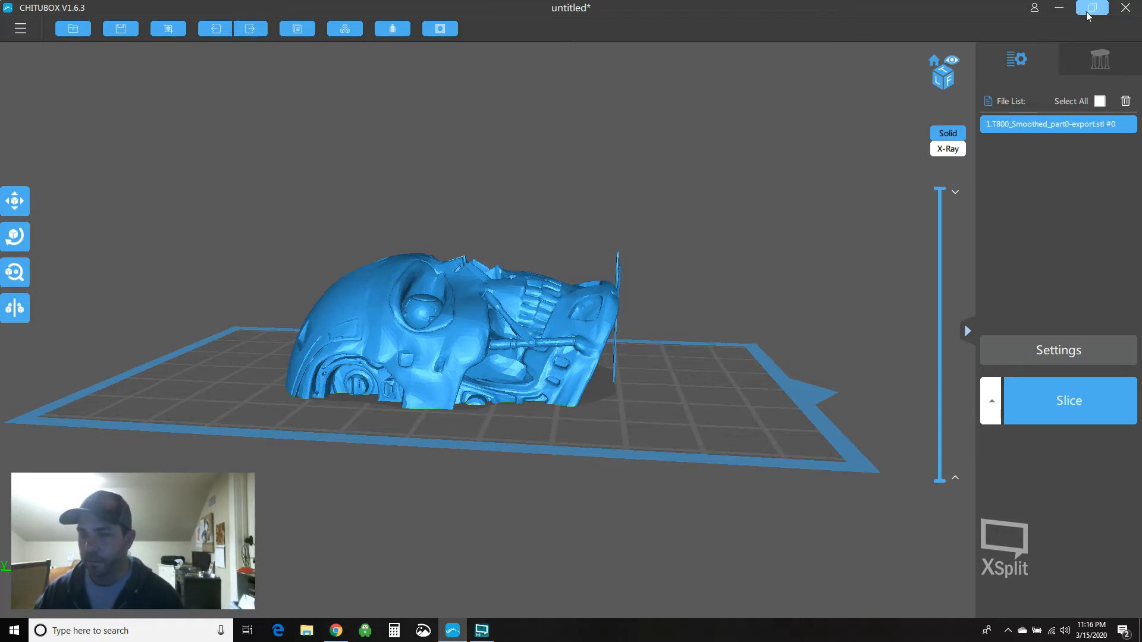
left_click_drag(710, 335, 509, 283)
left_click_drag(445, 376, 925, 250)
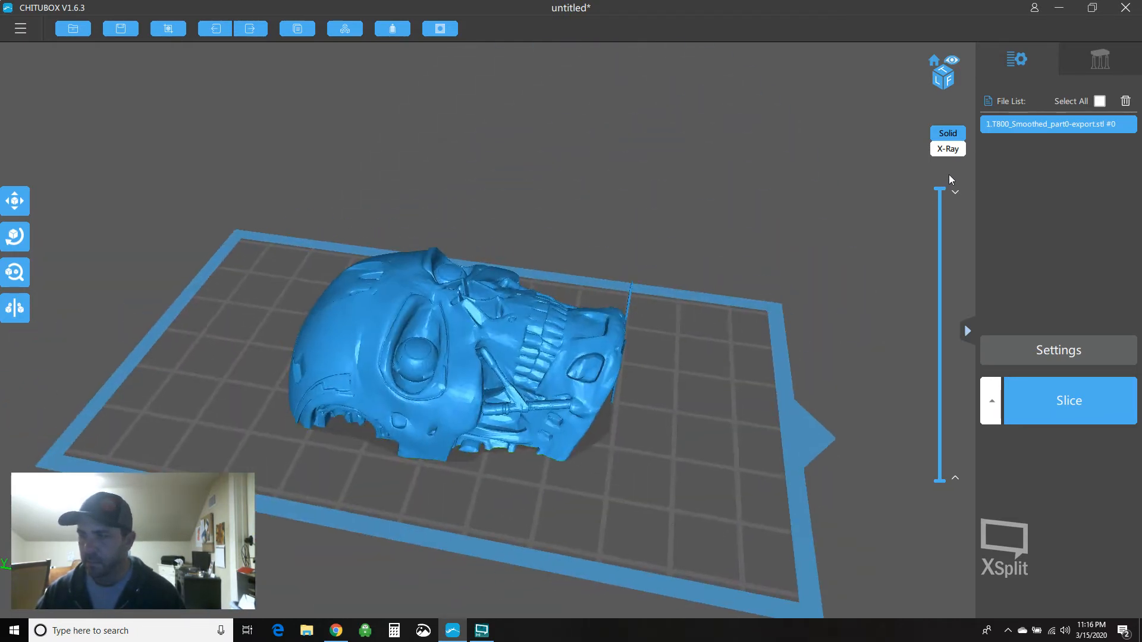
mouse_move(939, 189)
left_mouse_down()
mouse_move(940, 362)
mouse_move(921, 443)
mouse_move(925, 189)
left_mouse_up()
left_click_drag(694, 395, 477, 395)
left_click_drag(515, 428, 540, 397)
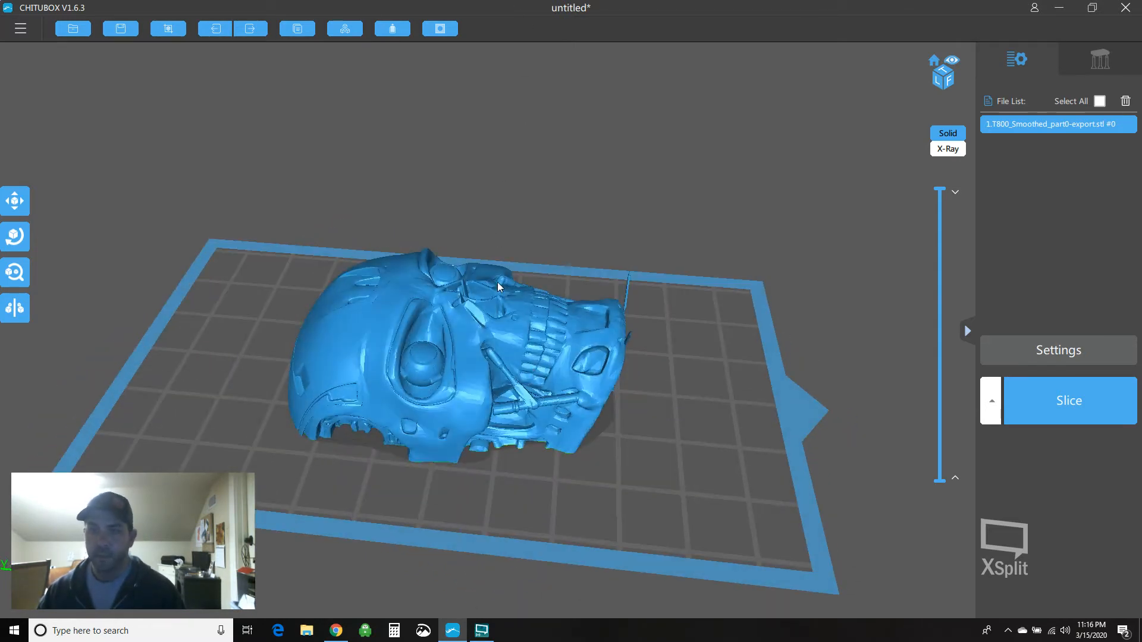
Try hollowing the skull with the Outer option and a 2.00 mm wall thickness
left_click(393, 30)
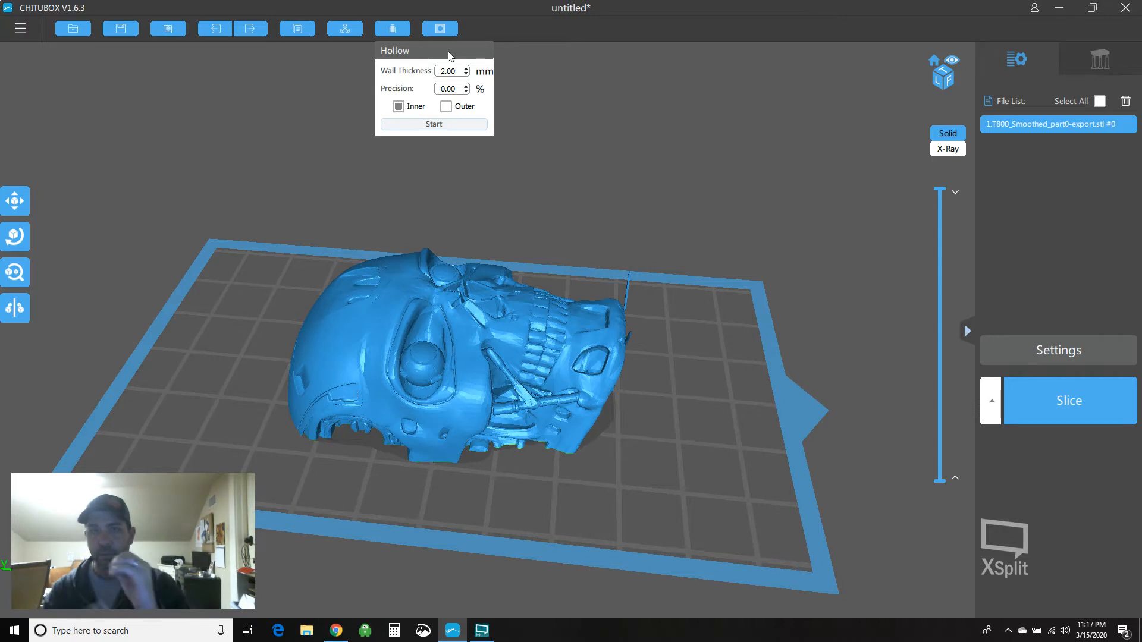
left_click(449, 108)
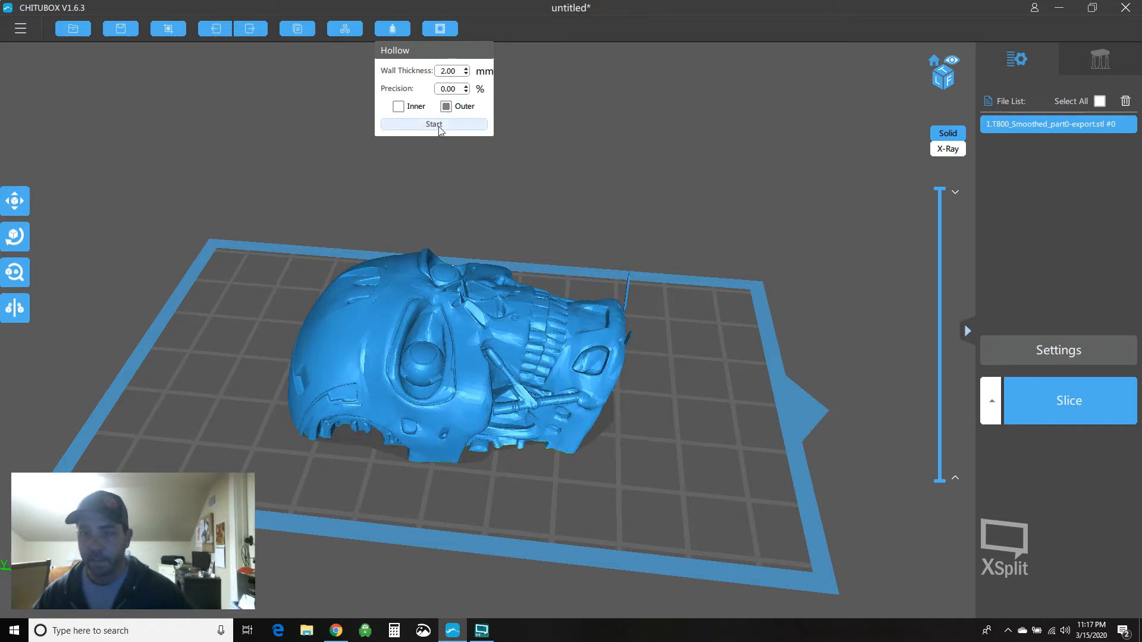
left_click(439, 125)
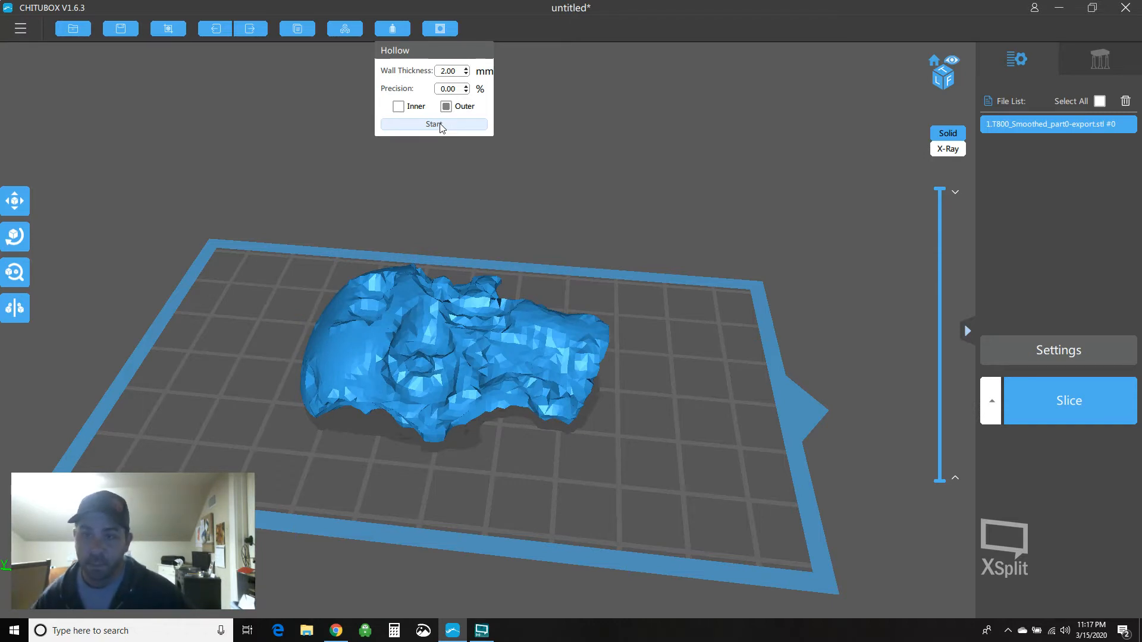
mouse_move(601, 237)
left_mouse_down()
mouse_move(466, 271)
mouse_move(408, 230)
mouse_move(415, 195)
mouse_move(500, 265)
mouse_move(573, 268)
mouse_move(620, 235)
left_mouse_up()
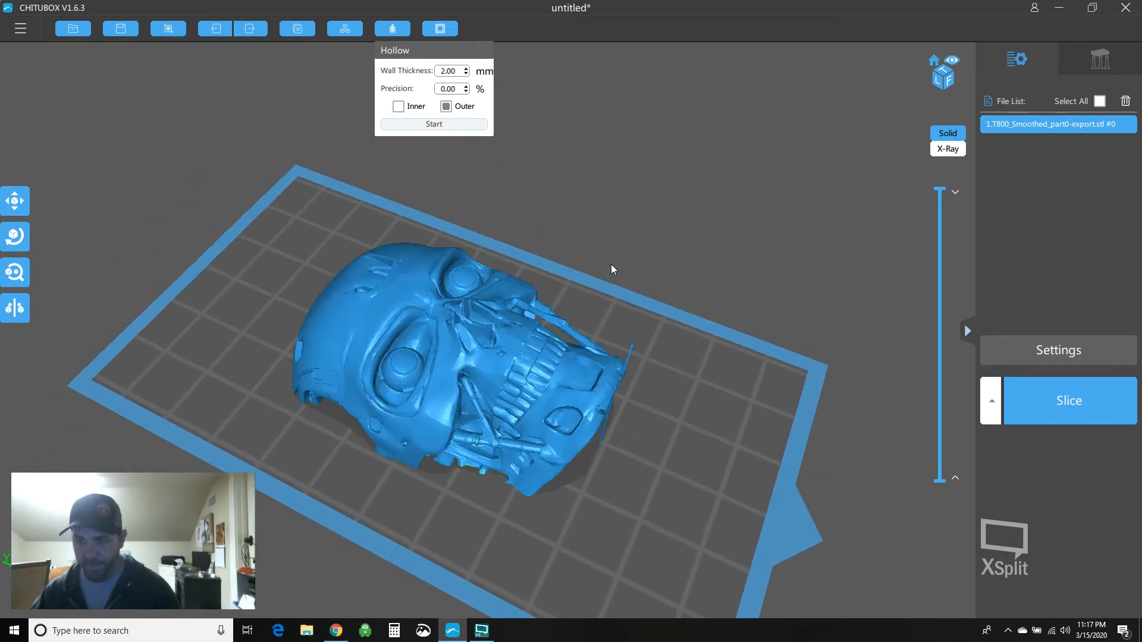
Hollow the skull with the Inner option, a 2.00 mm wall thickness and 0.00 % precision
left_click(398, 107)
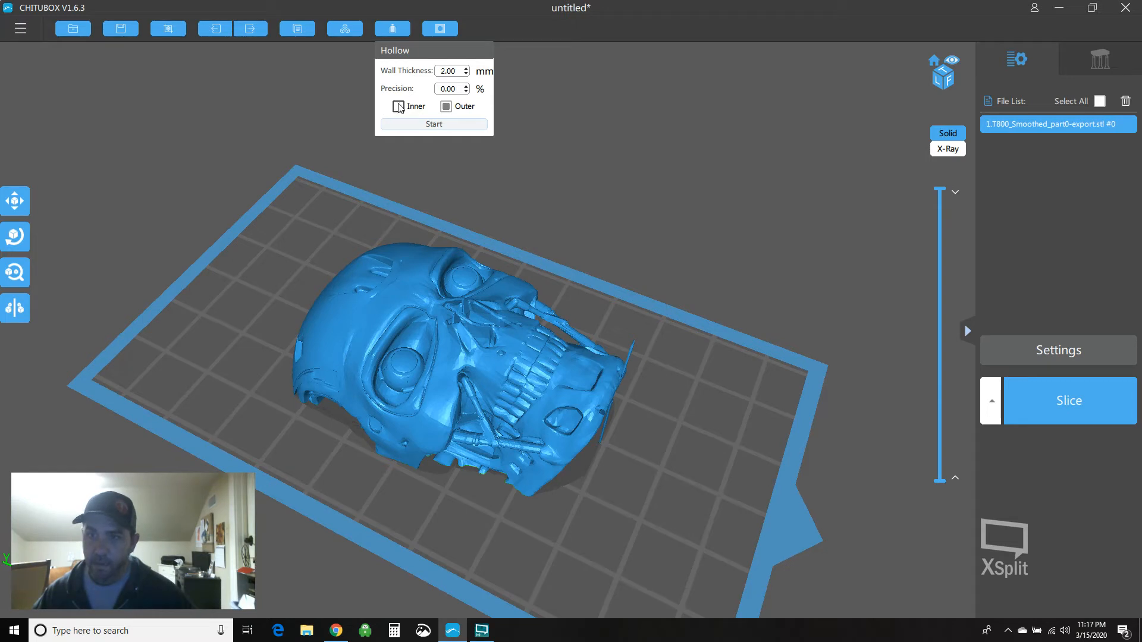
left_click(434, 123)
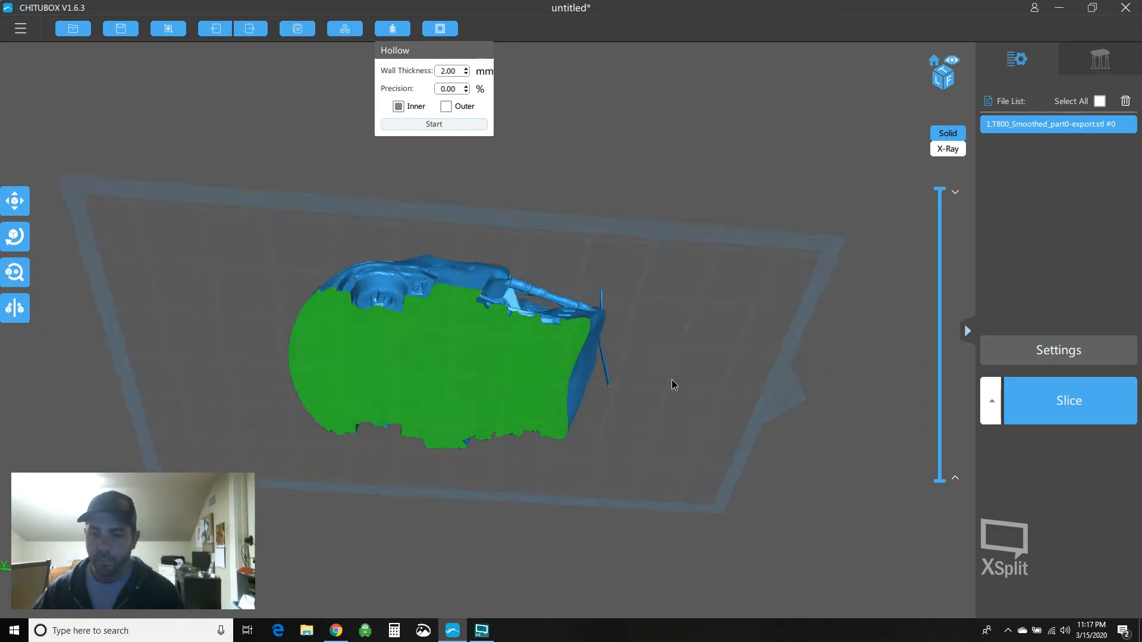
right_click_drag(667, 366, 616, 444)
right_click_drag(334, 405, 500, 312)
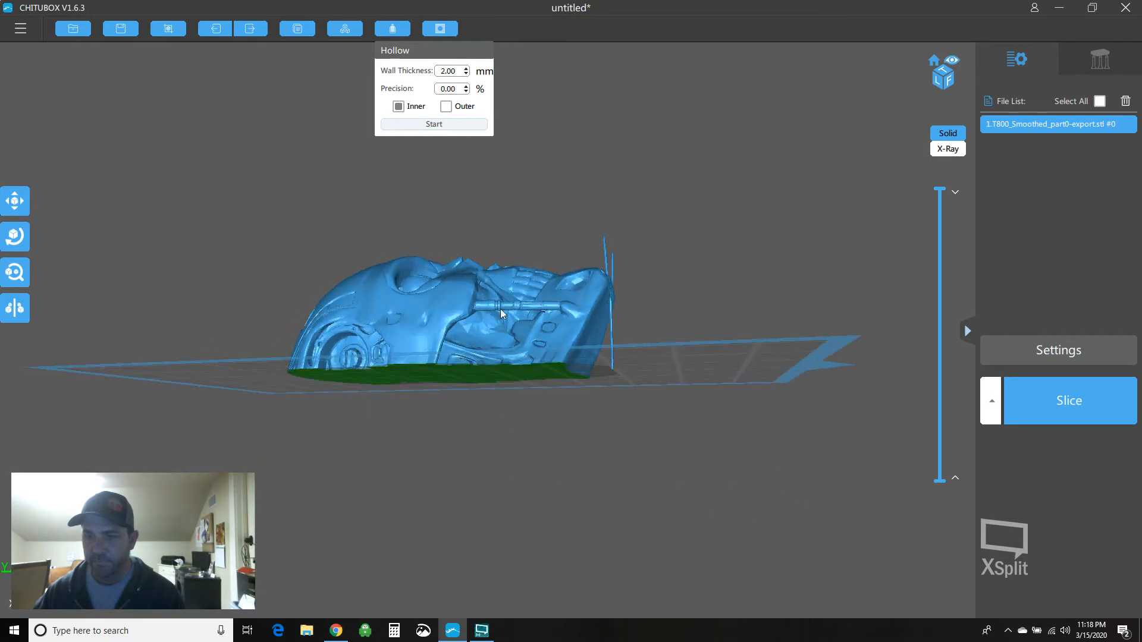
left_click(552, 211)
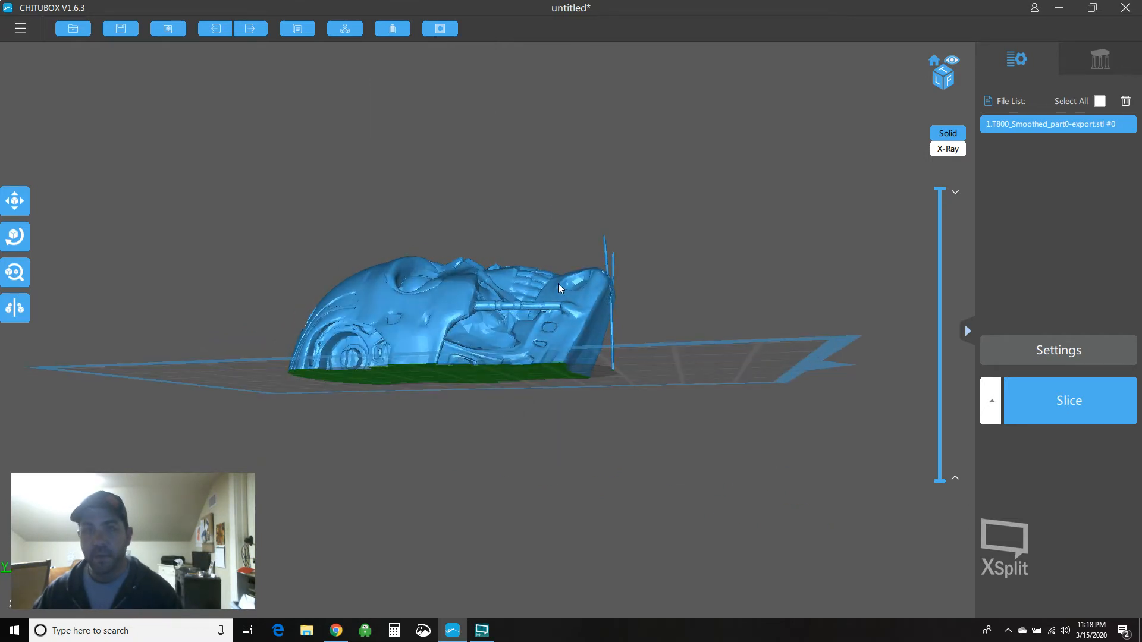
Examine the hollowed skull's wall and cavity in cross-sections at about 20.5, 14.5 and 12.3 mm, then restore the full-height view
right_click_drag(669, 321, 690, 356)
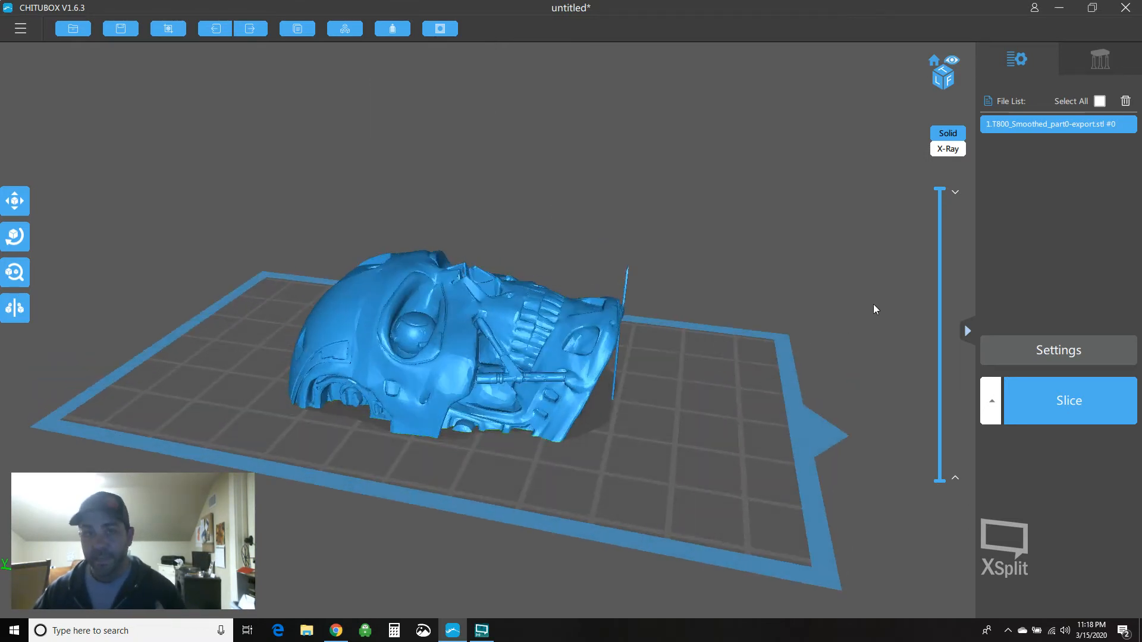
right_click_drag(863, 235, 847, 275)
scroll(530, 330, "up", 3)
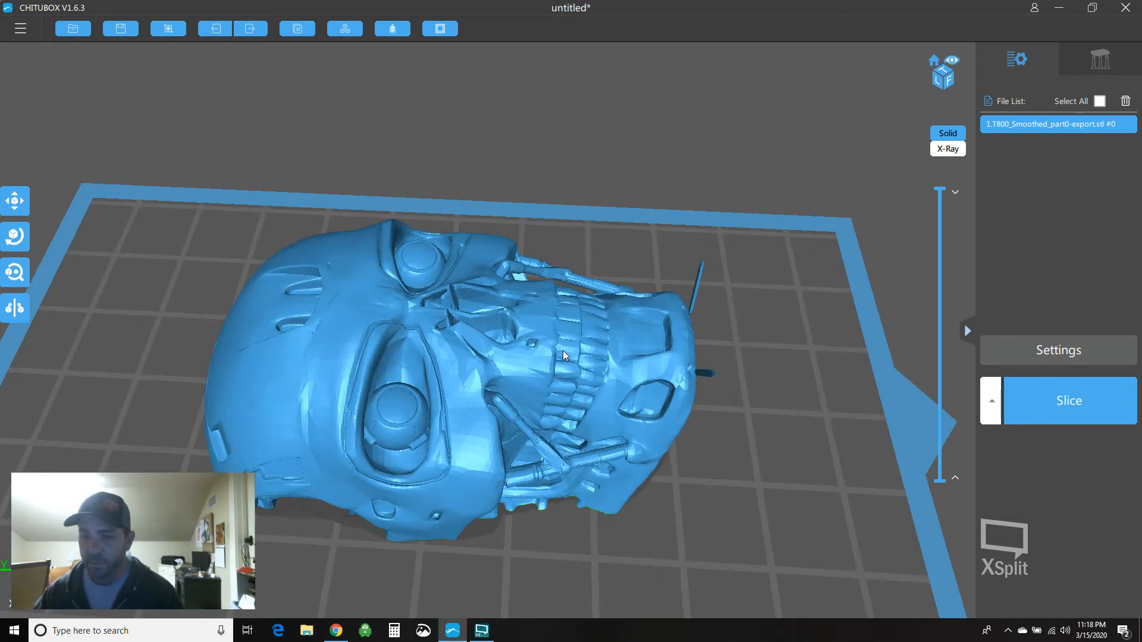
right_click_drag(733, 406, 758, 393)
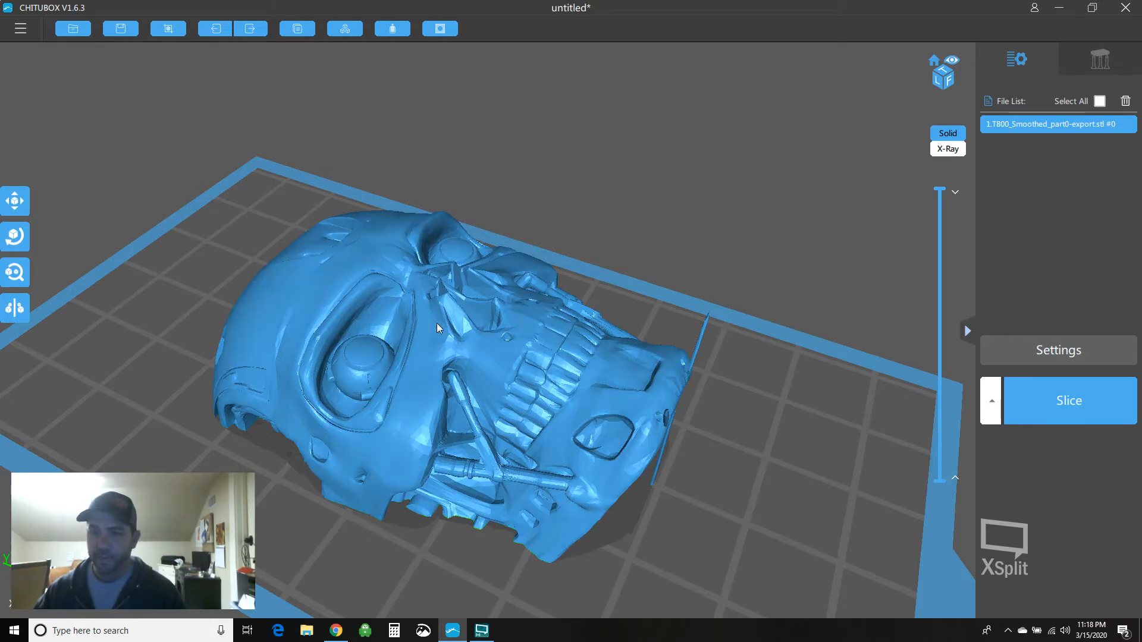
right_click_drag(480, 375, 444, 299)
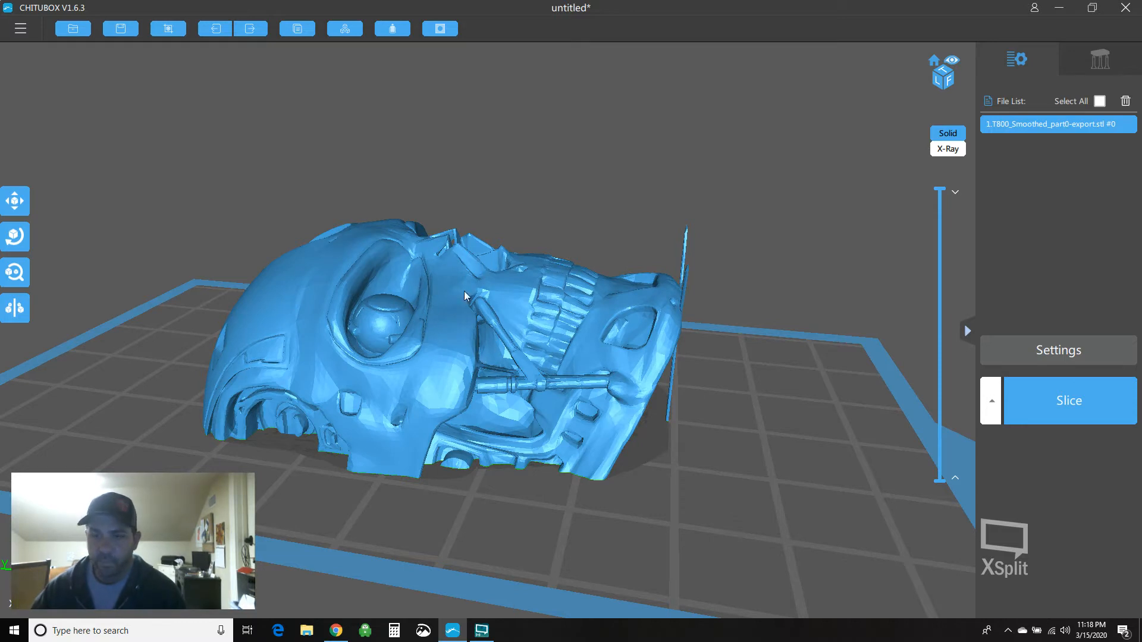
left_click_drag(940, 190, 940, 215)
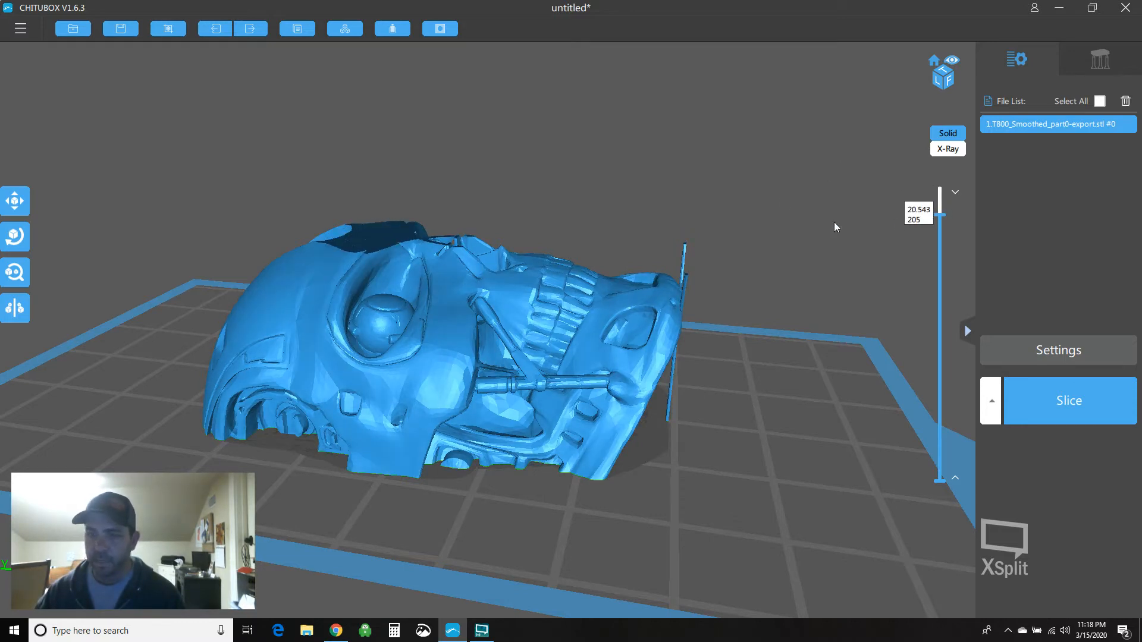
right_click_drag(789, 206, 775, 263)
left_click_drag(941, 217, 932, 295)
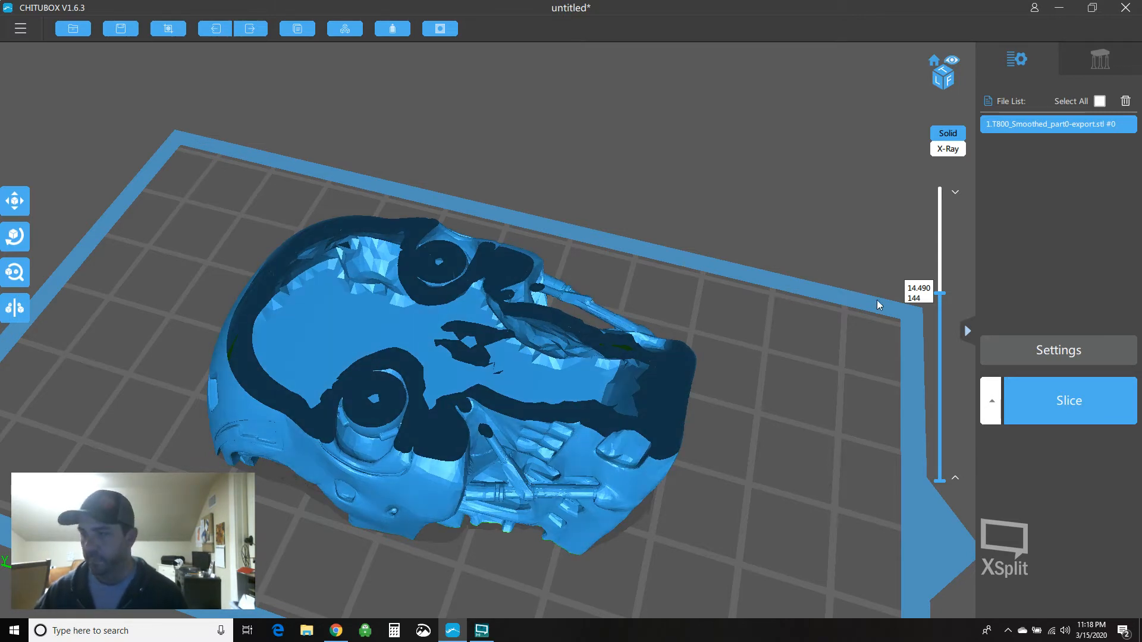
left_click_drag(941, 296, 936, 353)
left_click_drag(573, 514, 854, 235)
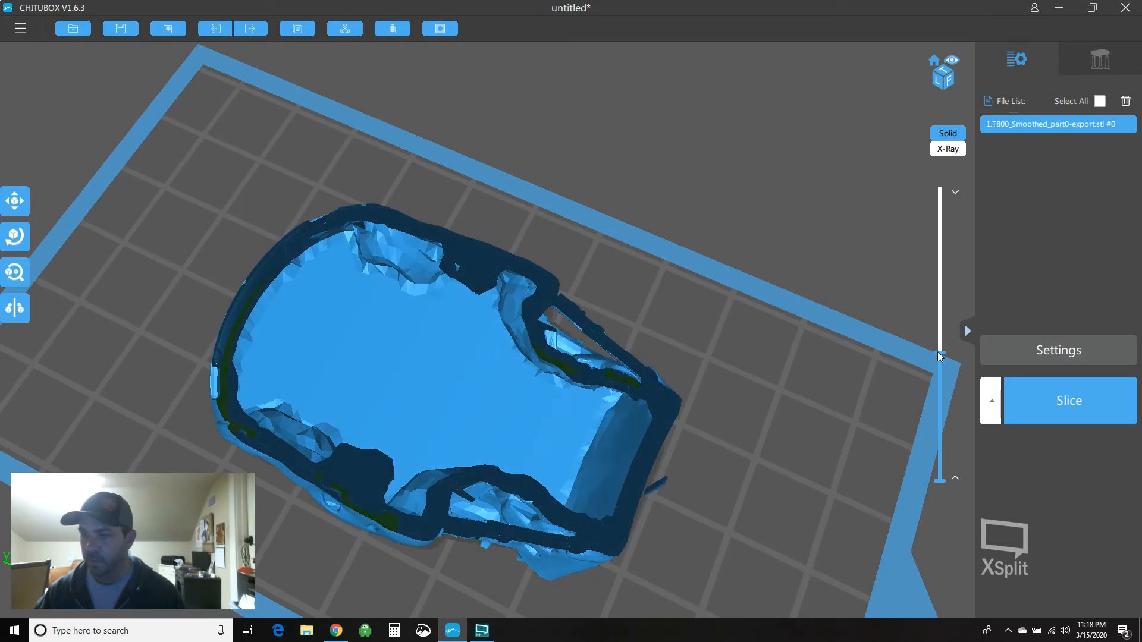
left_click_drag(937, 355, 938, 321)
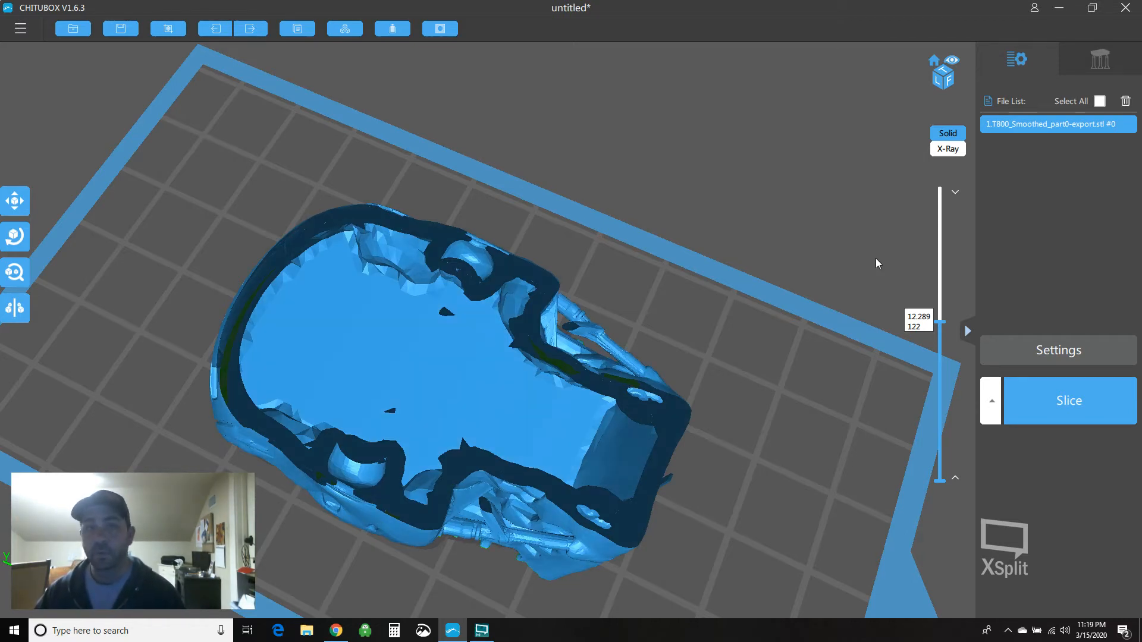
left_click_drag(940, 322, 940, 190)
right_click_drag(569, 346, 583, 298)
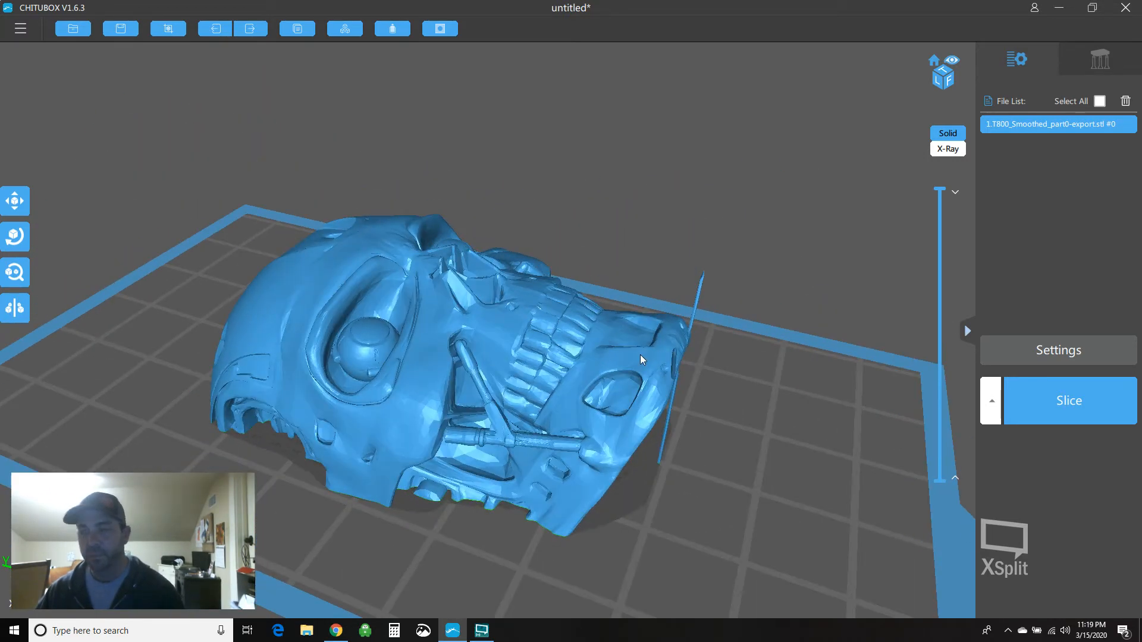
Check the cross-section through the eyes and teeth at about 16.7 mm, restore full height and examine the skull's sides and base edge
left_click_drag(941, 196, 940, 266)
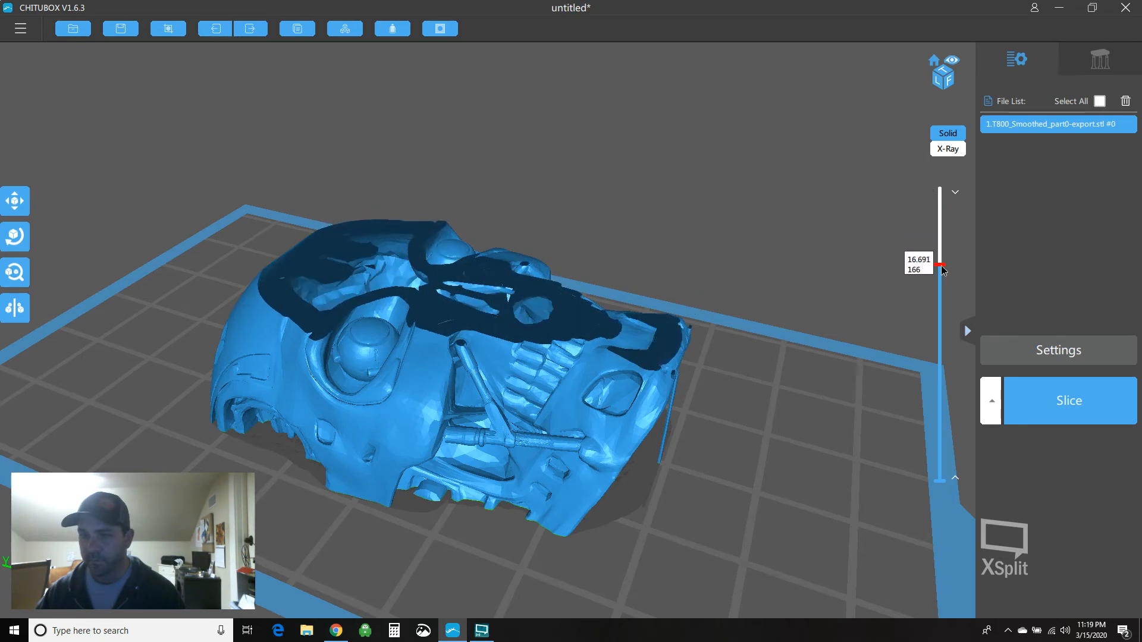
right_click_drag(802, 327, 891, 264)
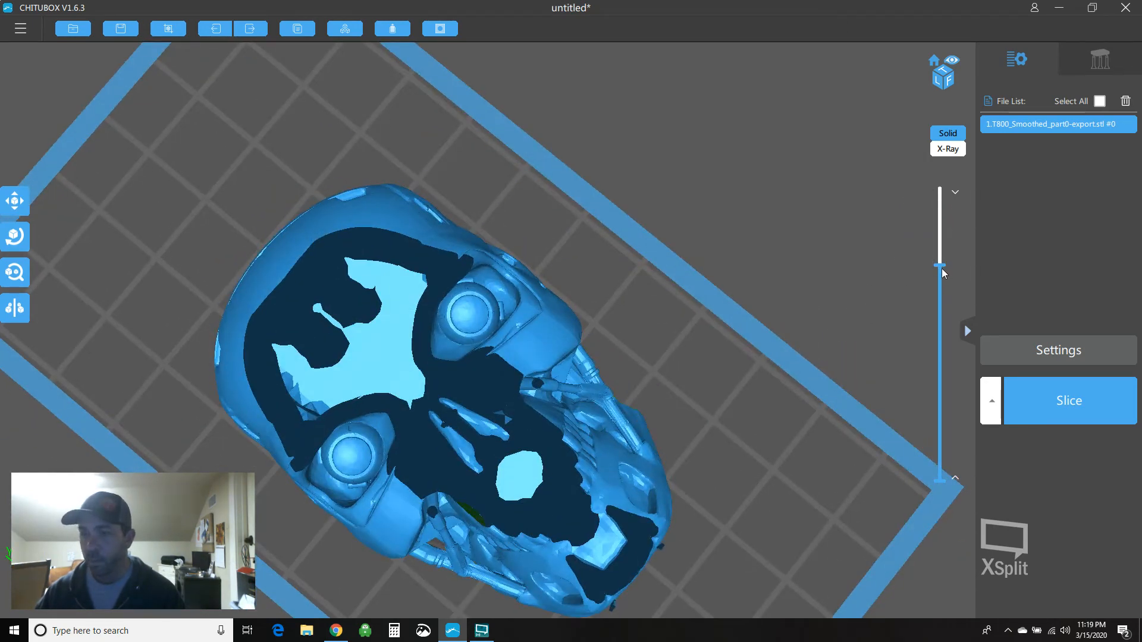
left_click_drag(940, 266, 940, 189)
right_click_drag(668, 383, 732, 281)
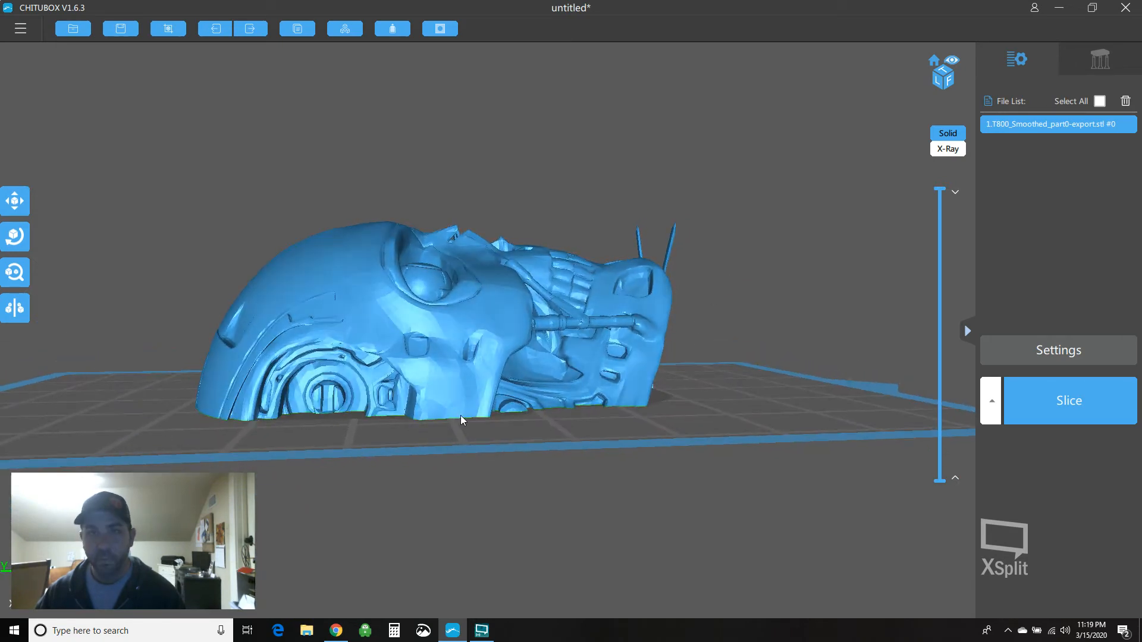
mouse_move(383, 434)
right_mouse_down()
mouse_move(435, 330)
mouse_move(390, 423)
mouse_move(306, 444)
mouse_move(398, 427)
right_mouse_up()
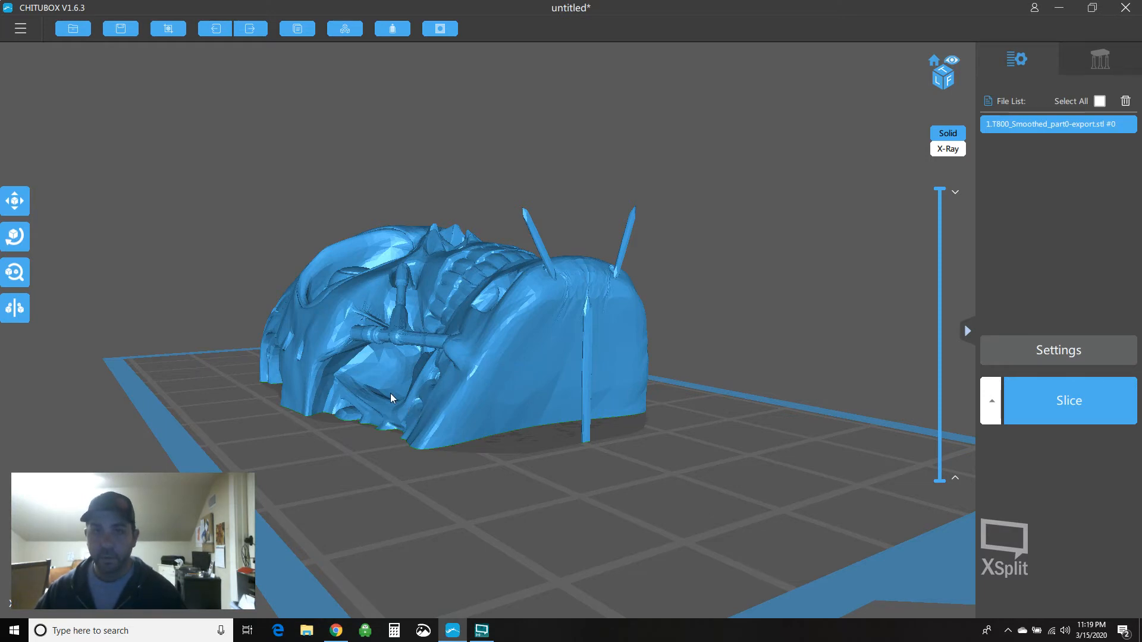
right_click_drag(387, 388, 432, 376)
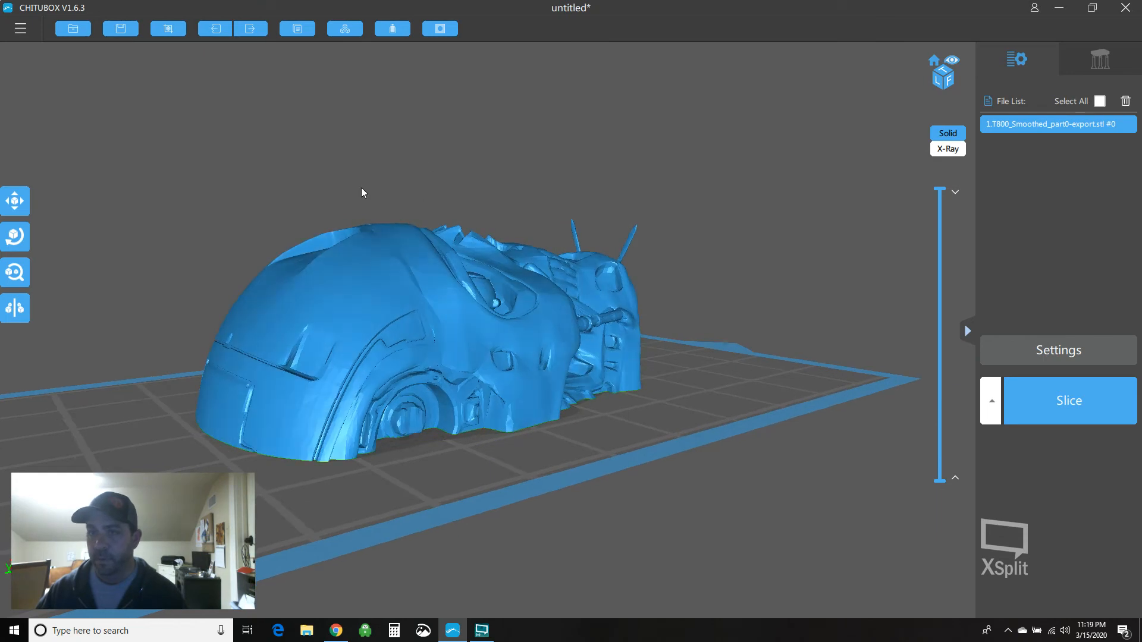
Set up the Dig Hole tool for a circular hole 12 mm in size and 5 mm deep
left_click(443, 30)
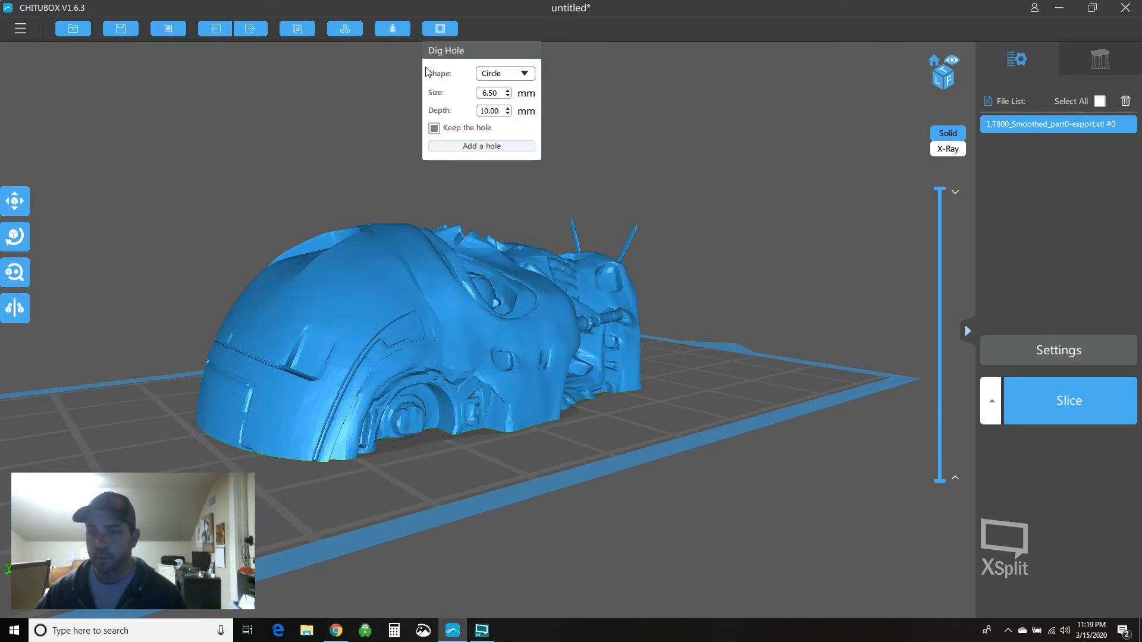
left_click(531, 74)
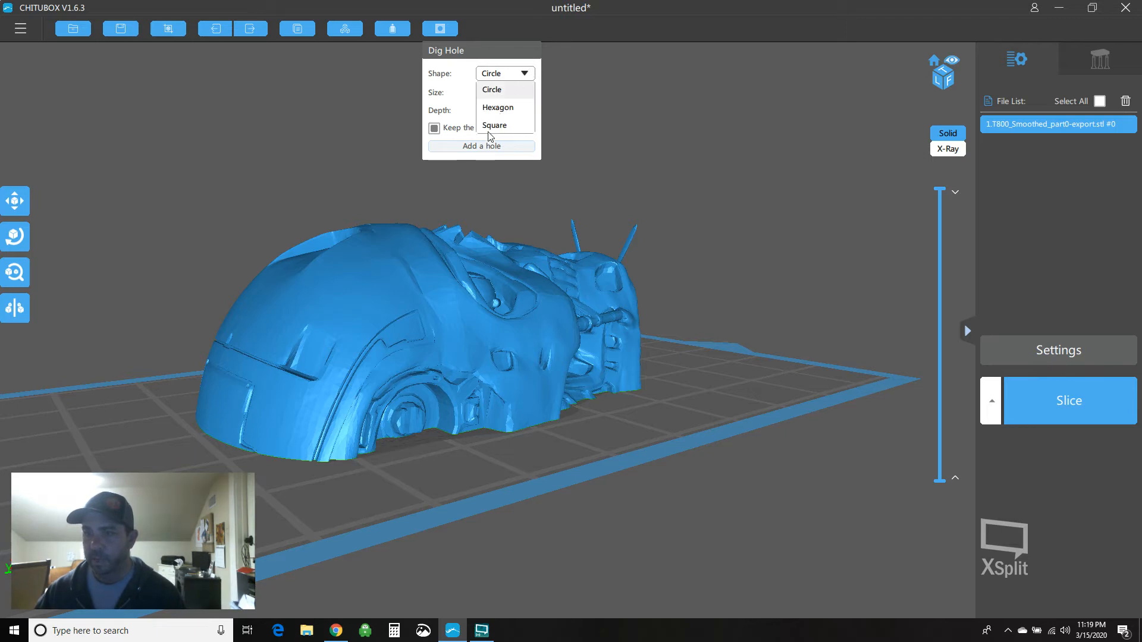
left_click(510, 75)
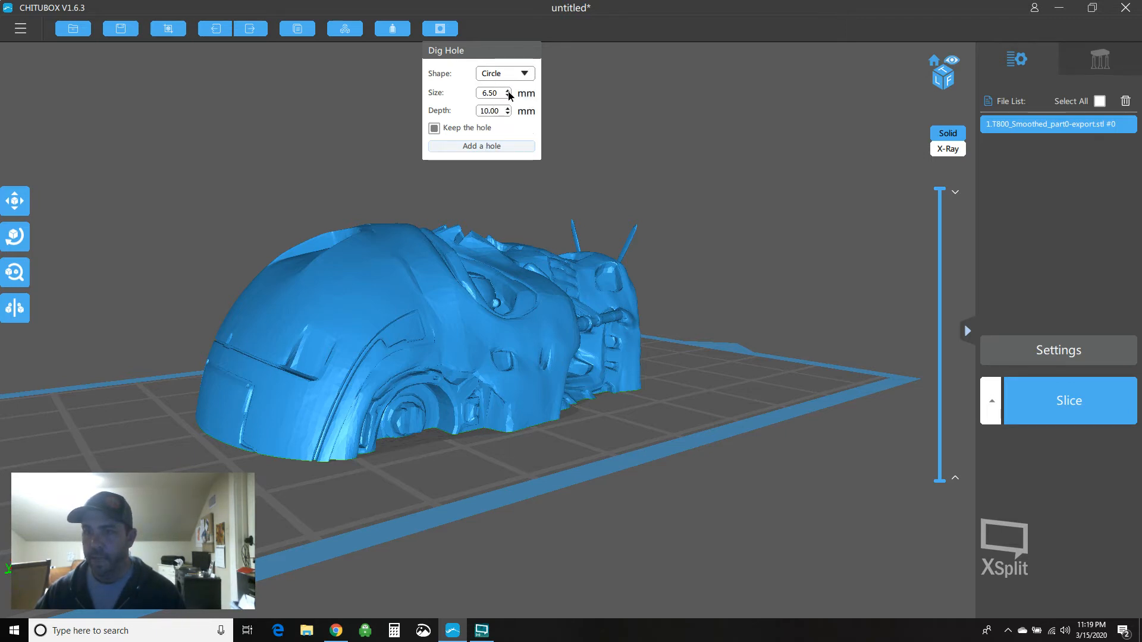
left_click(508, 91)
left_click(508, 91)
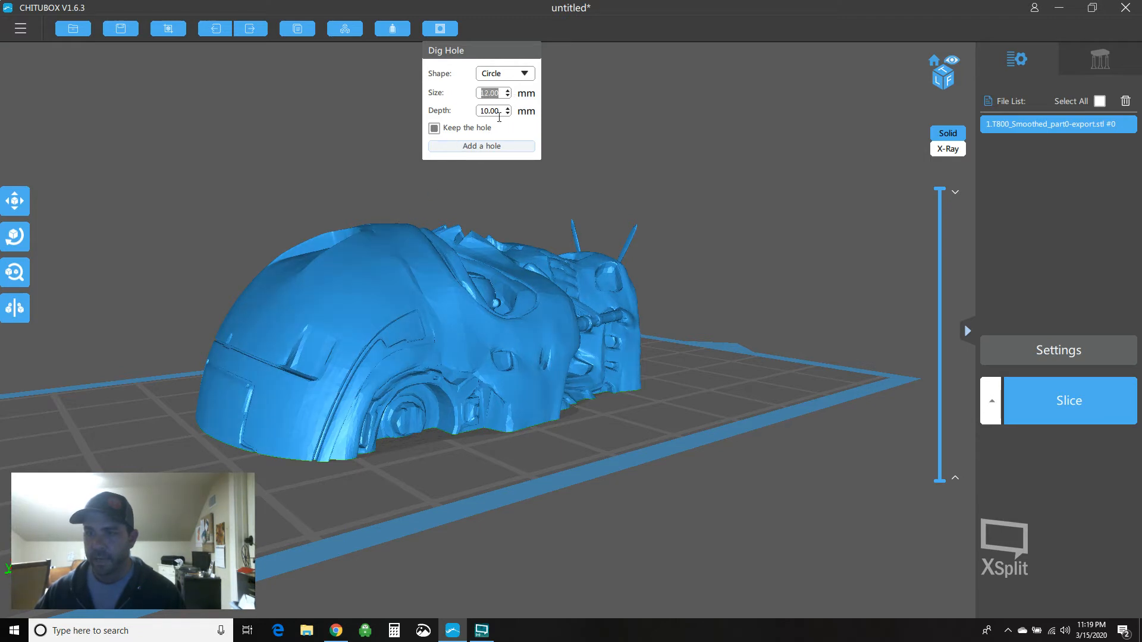
left_click(507, 113)
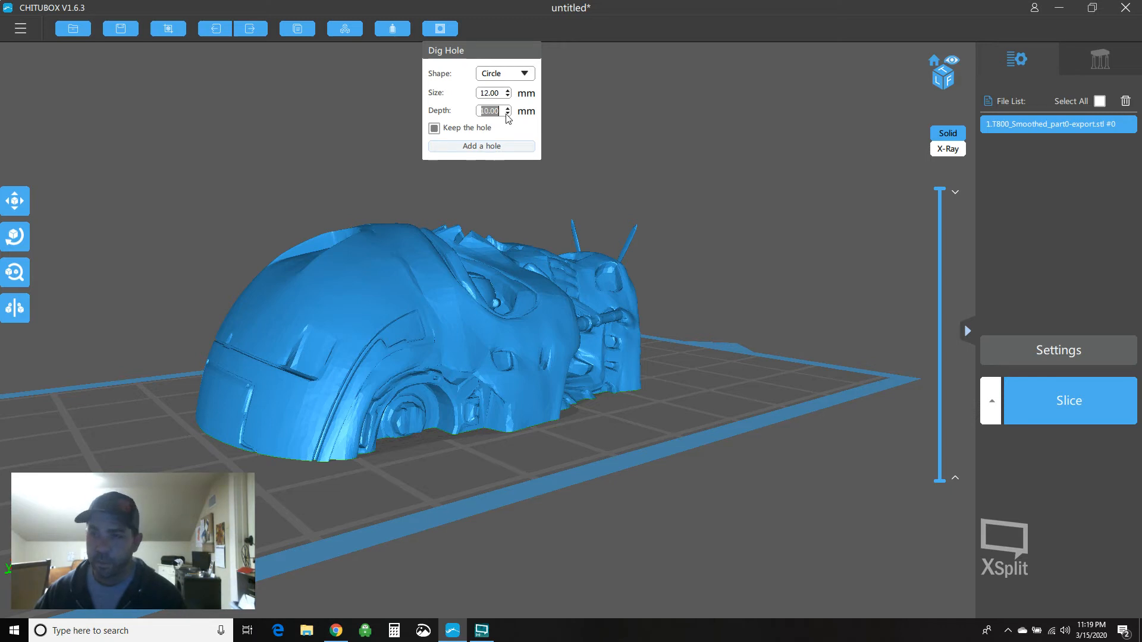
type("5")
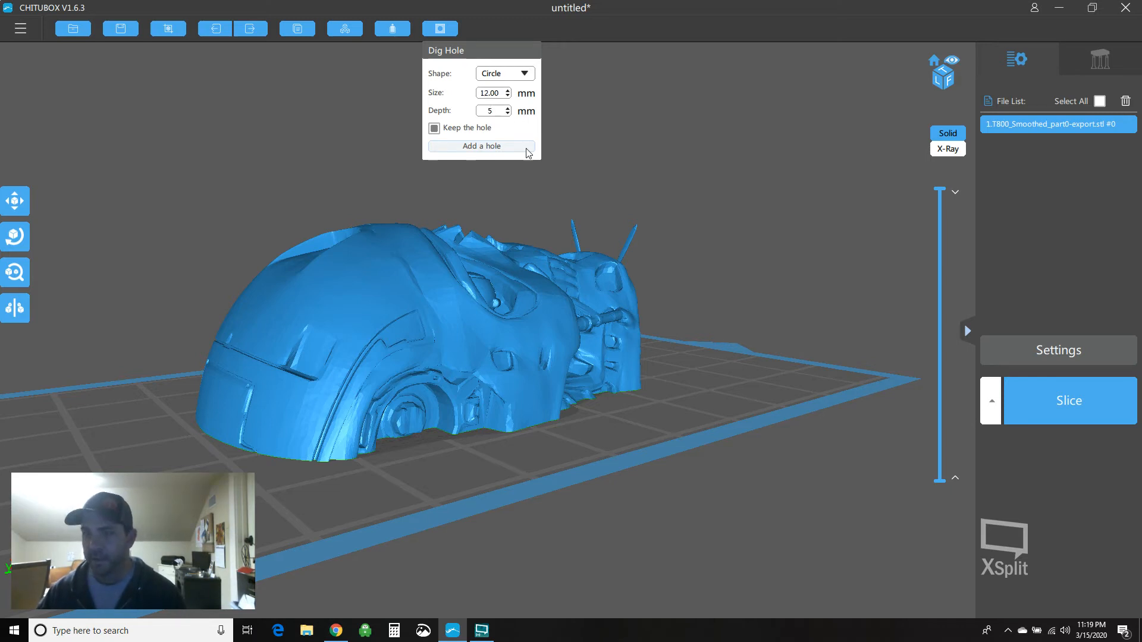
Dig the hole into the skull's flat underside, centred in the upper half of the head, with the cut-out kept as a plug
left_click_drag(310, 274, 374, 169)
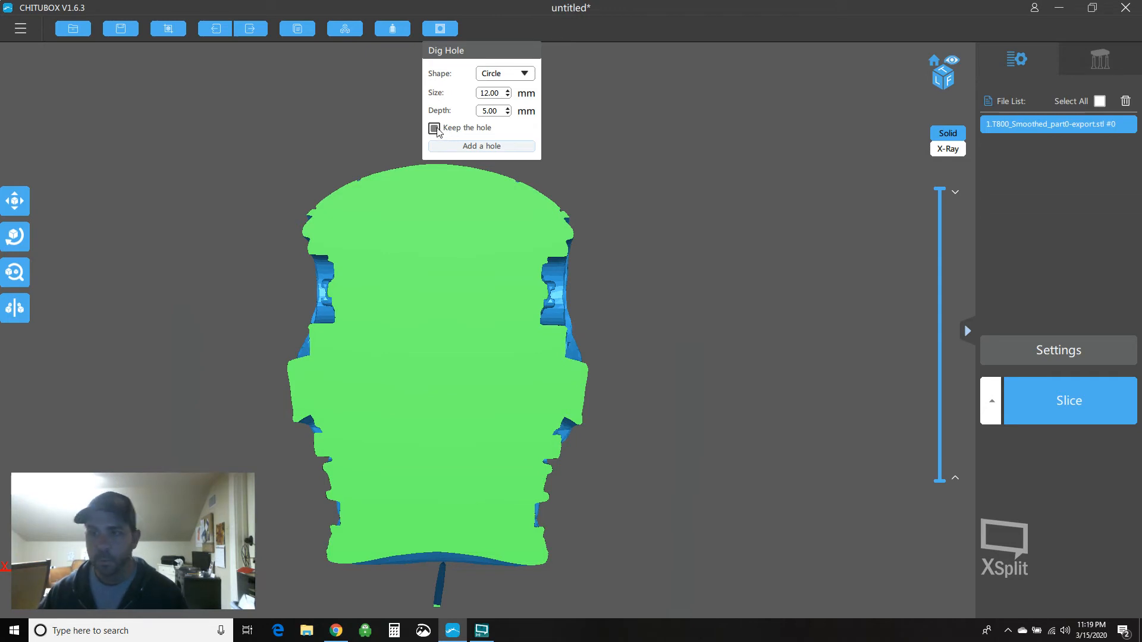
left_click(497, 148)
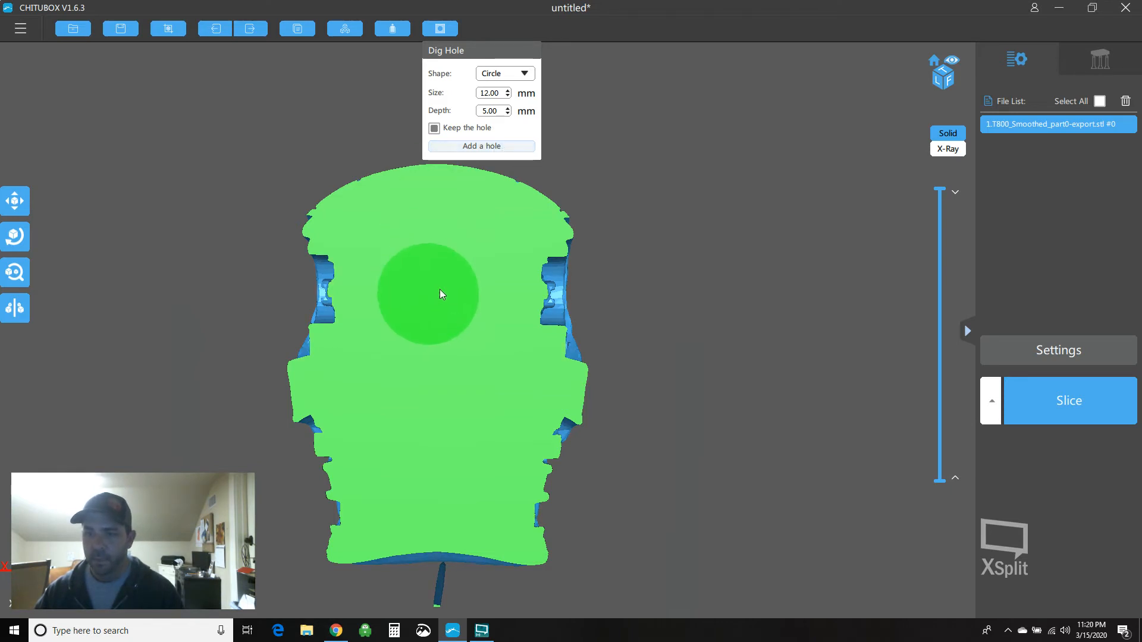
left_click_drag(449, 356, 401, 271)
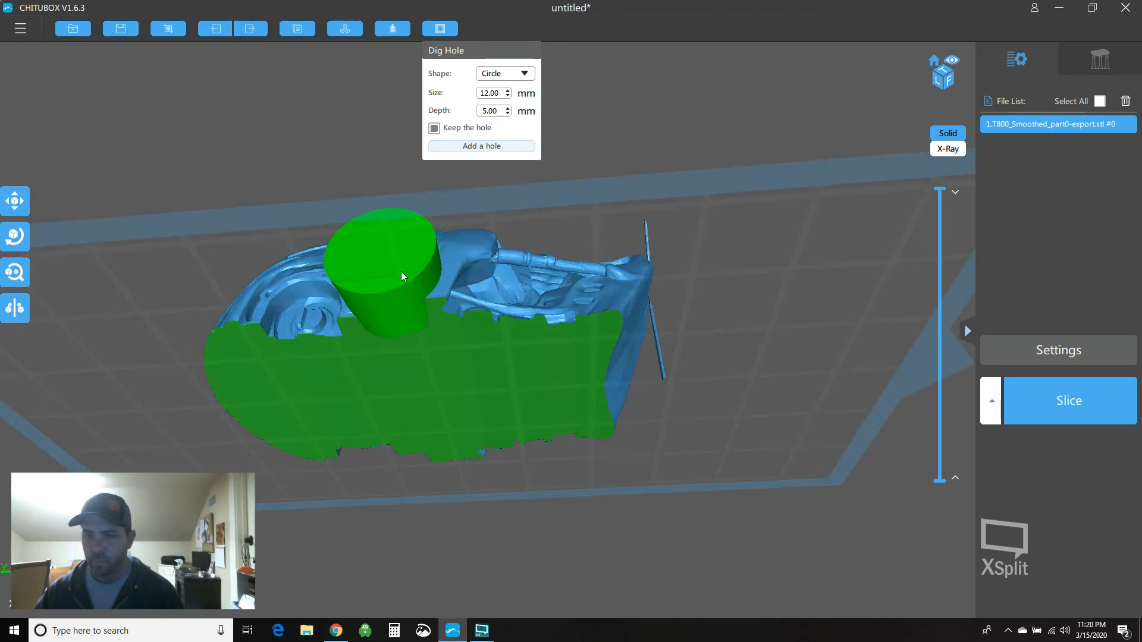
left_click_drag(383, 327, 399, 347)
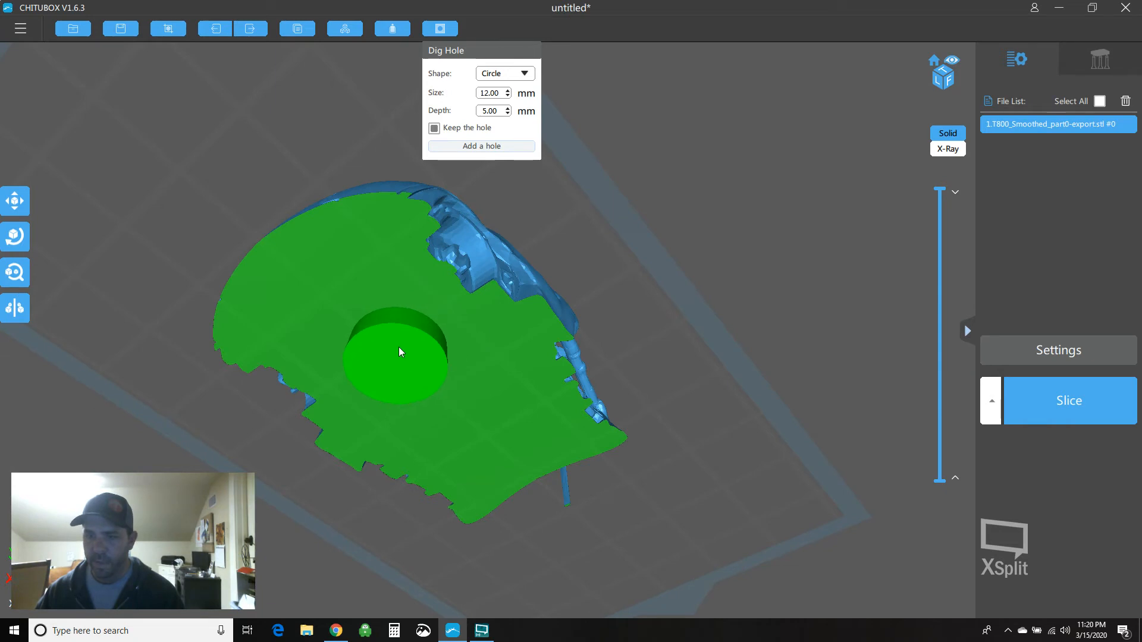
left_click(398, 348)
left_click_drag(454, 388, 535, 413)
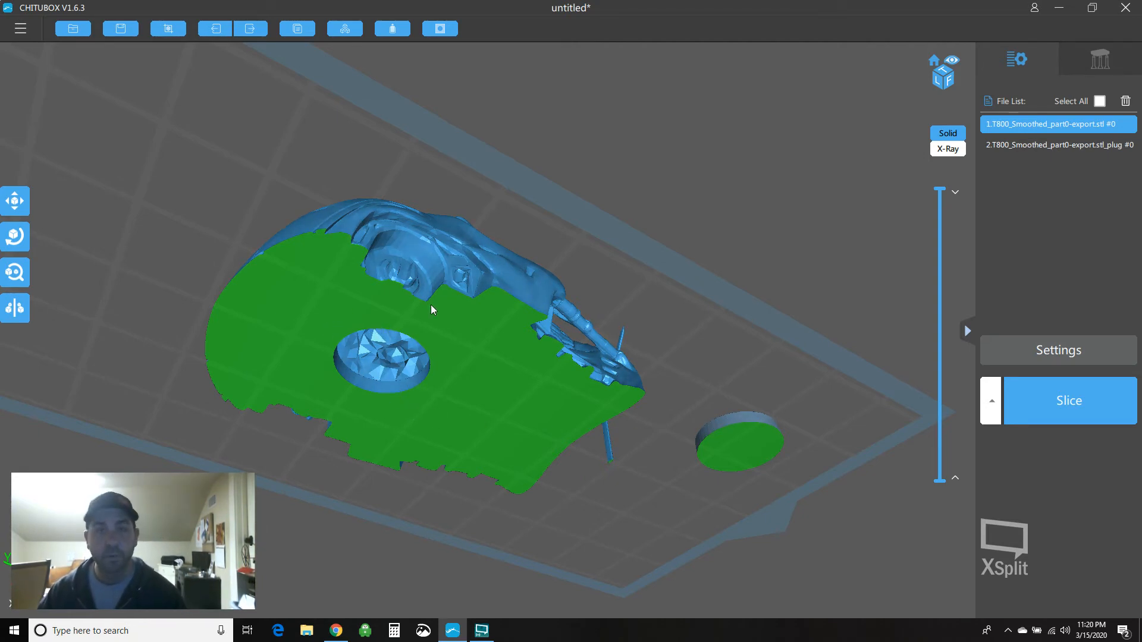
Dig a second circular hole, 6 mm in size and 5 mm deep, into the jaw-end face beside its central rod, keeping the plug
left_click_drag(511, 330, 366, 337)
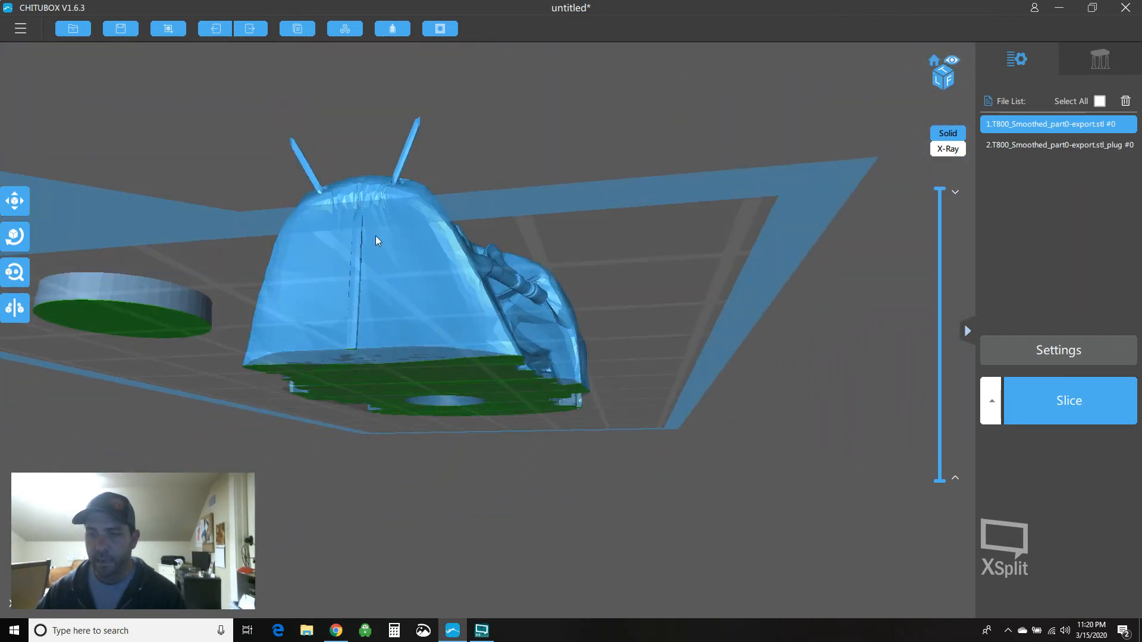
left_click(440, 29)
double_click(494, 93)
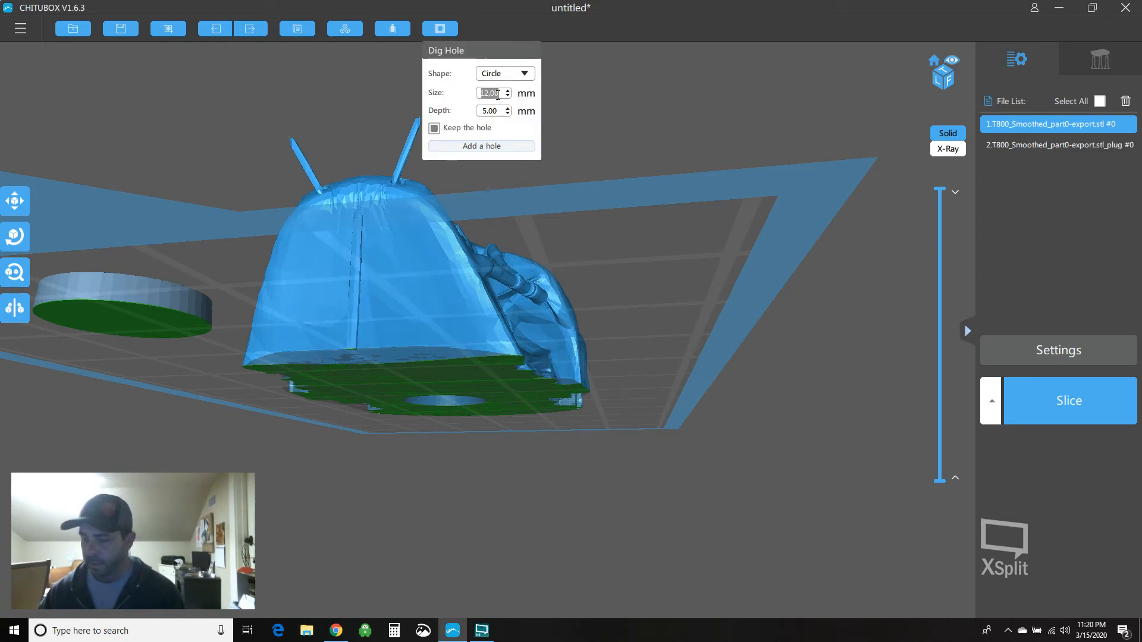
type("6")
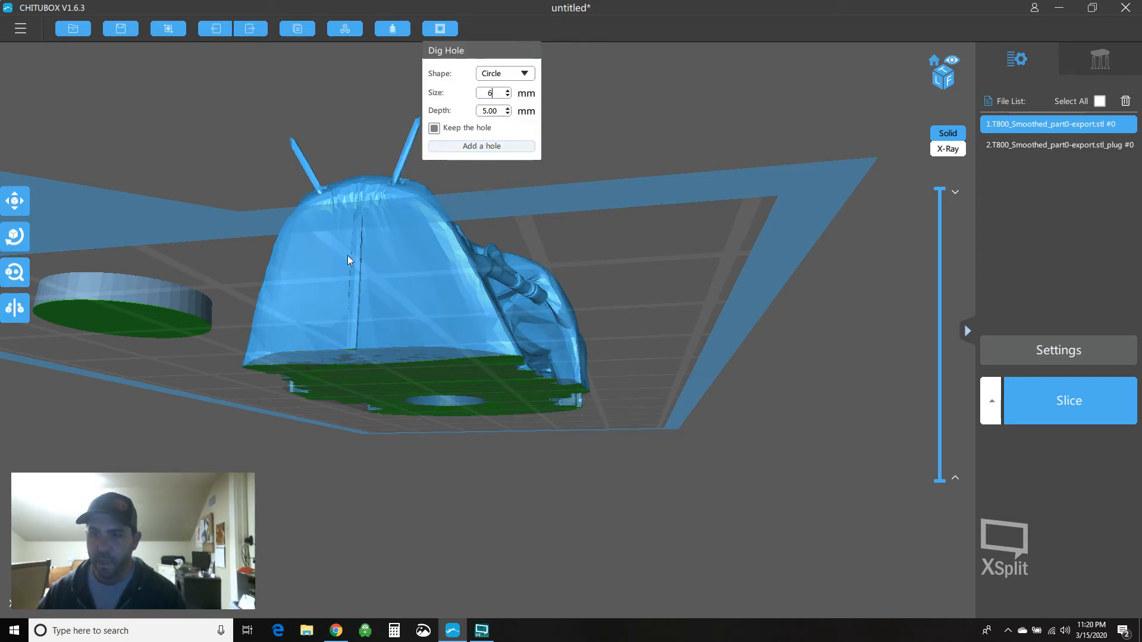
left_click(502, 146)
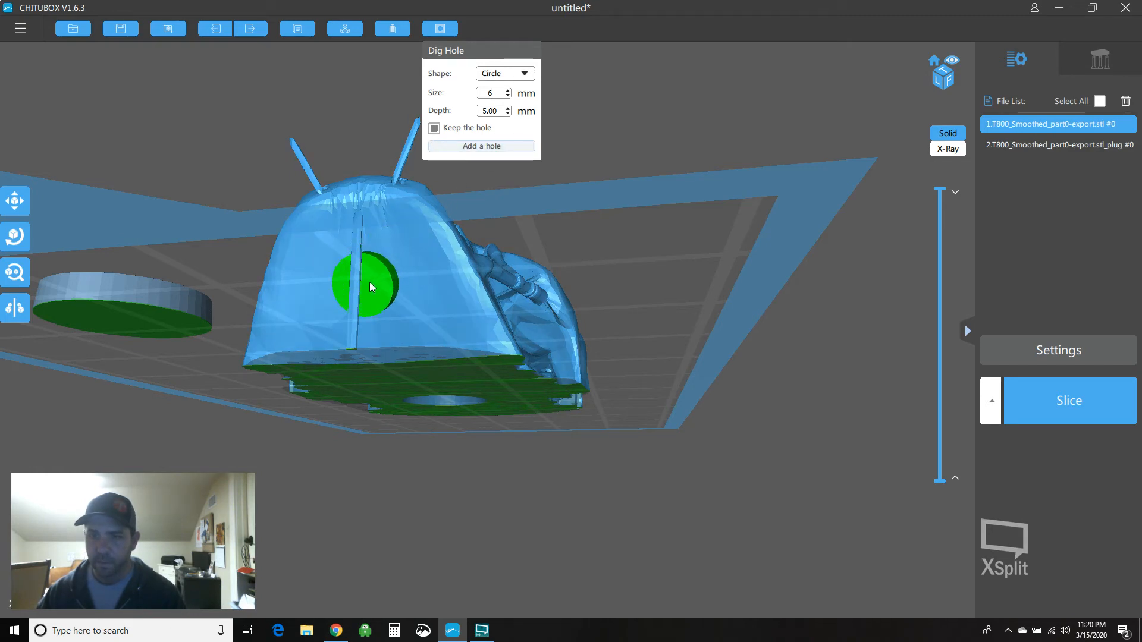
left_click(370, 282)
Examine the new hole and identify both cut-out plugs by selecting them in turn, finishing with the skull selected
right_click_drag(288, 432, 483, 473)
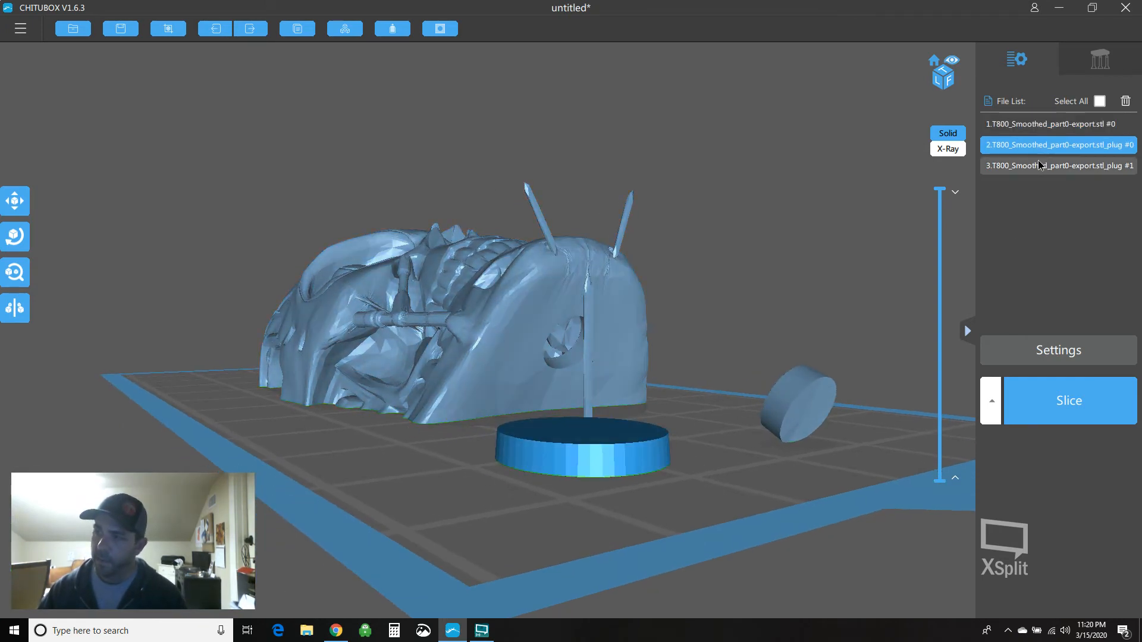
left_click(1036, 142)
left_click(1027, 168)
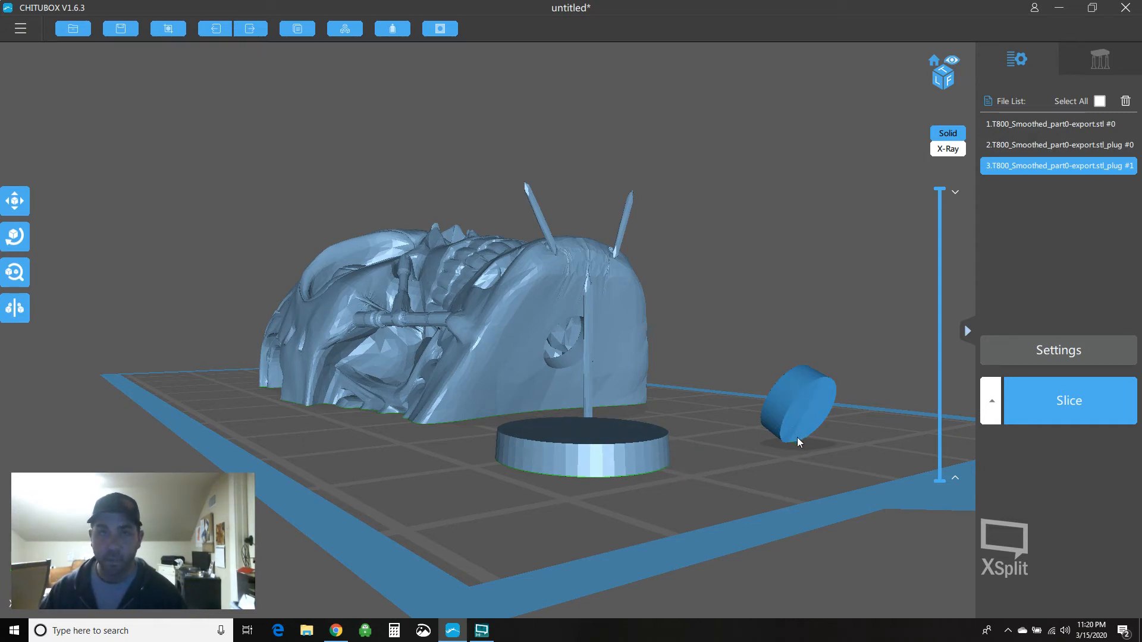
left_click_drag(790, 393, 393, 388)
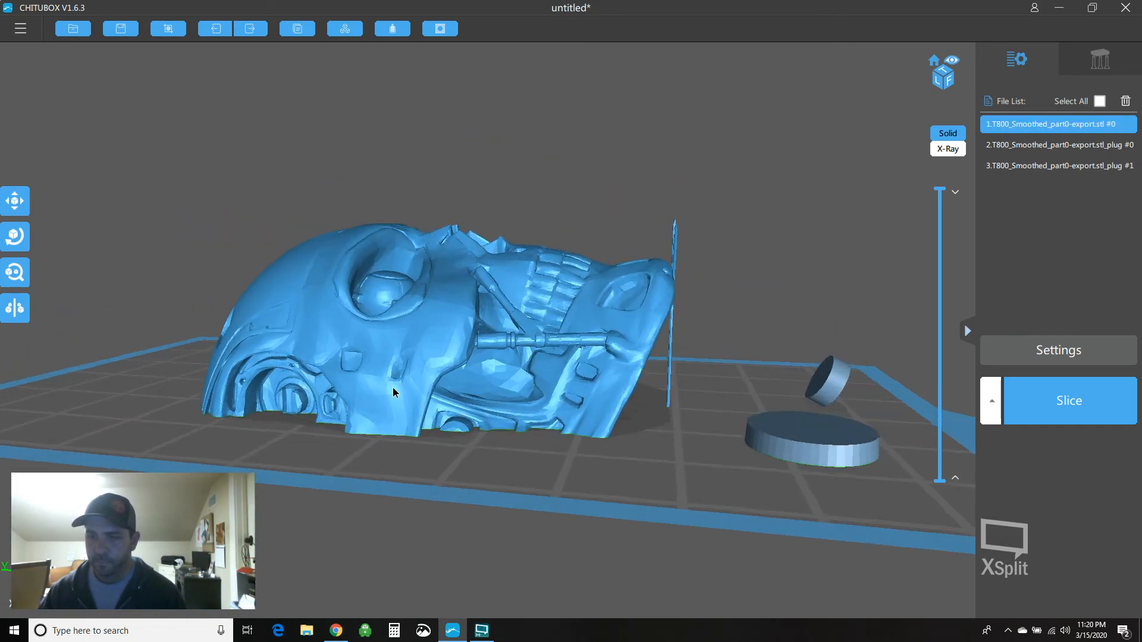
Add medium automatic supports to the whole skull, including inside its cavity, with a 5 mm Z lift, 30% density and a 45° angle
left_click(1100, 59)
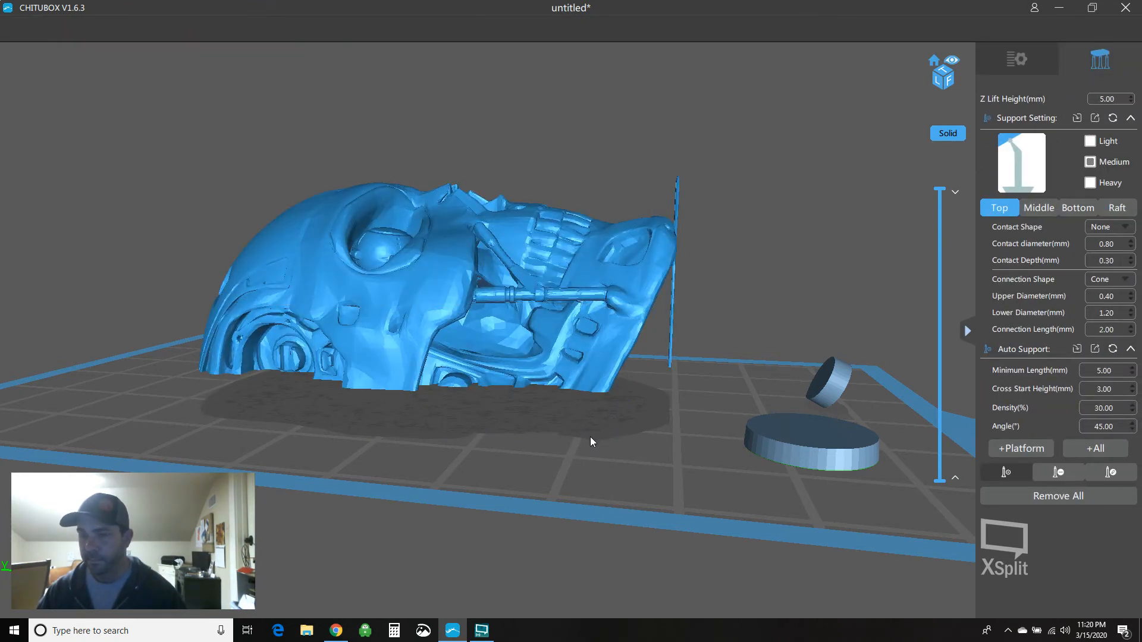
left_click_drag(595, 443, 719, 346)
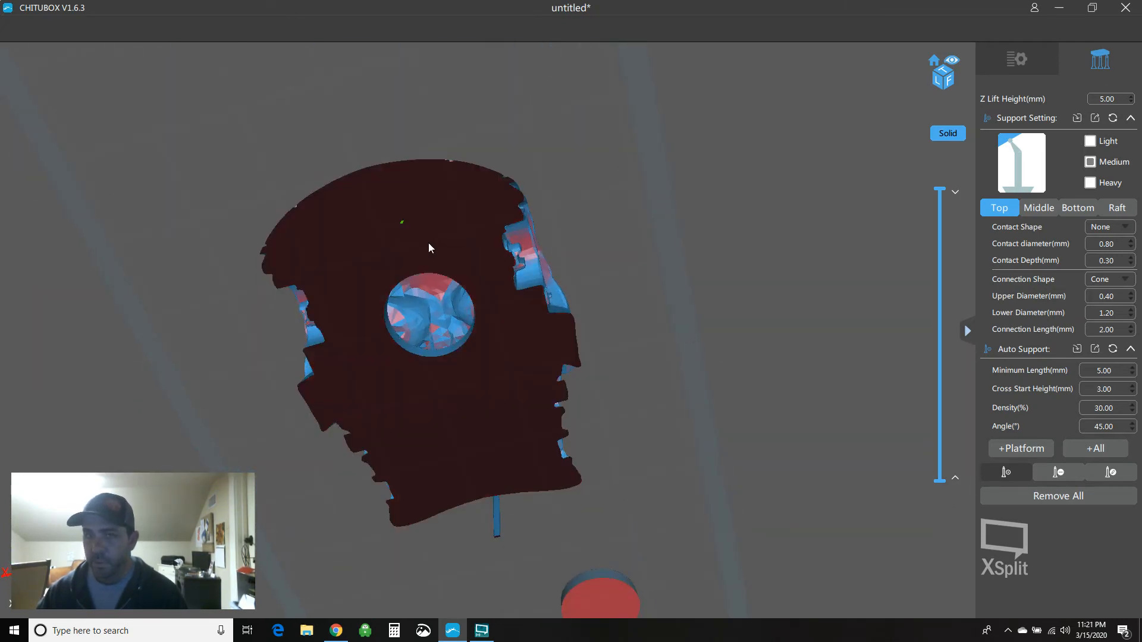
left_click_drag(454, 201, 744, 269)
left_click_drag(940, 189, 583, 171)
right_click_drag(583, 167, 583, 169)
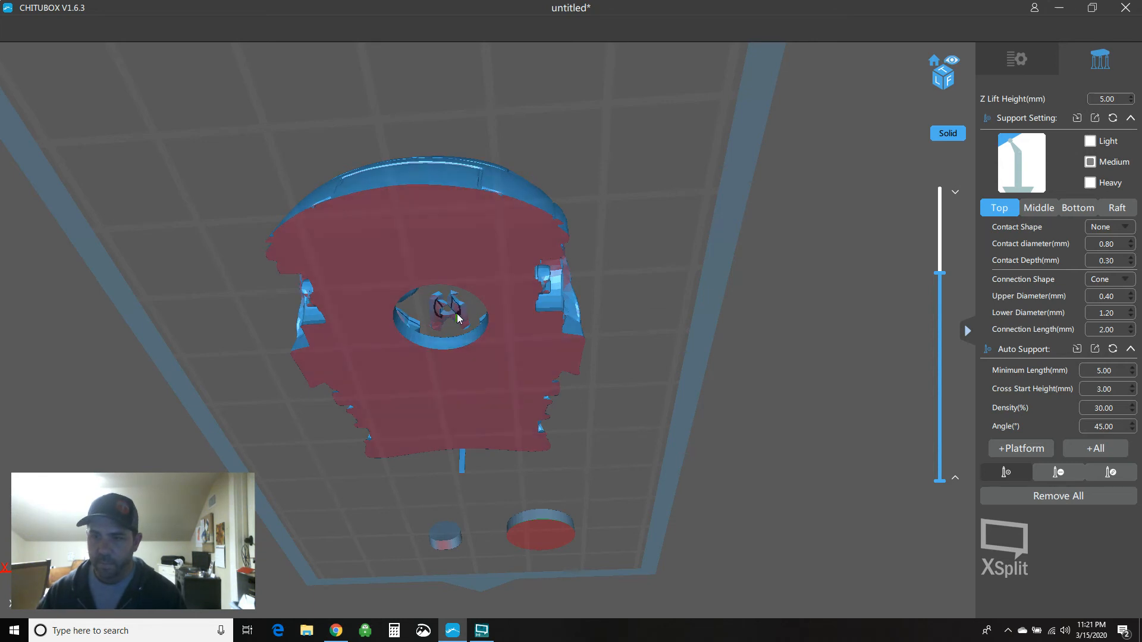
right_click_drag(726, 355, 679, 407)
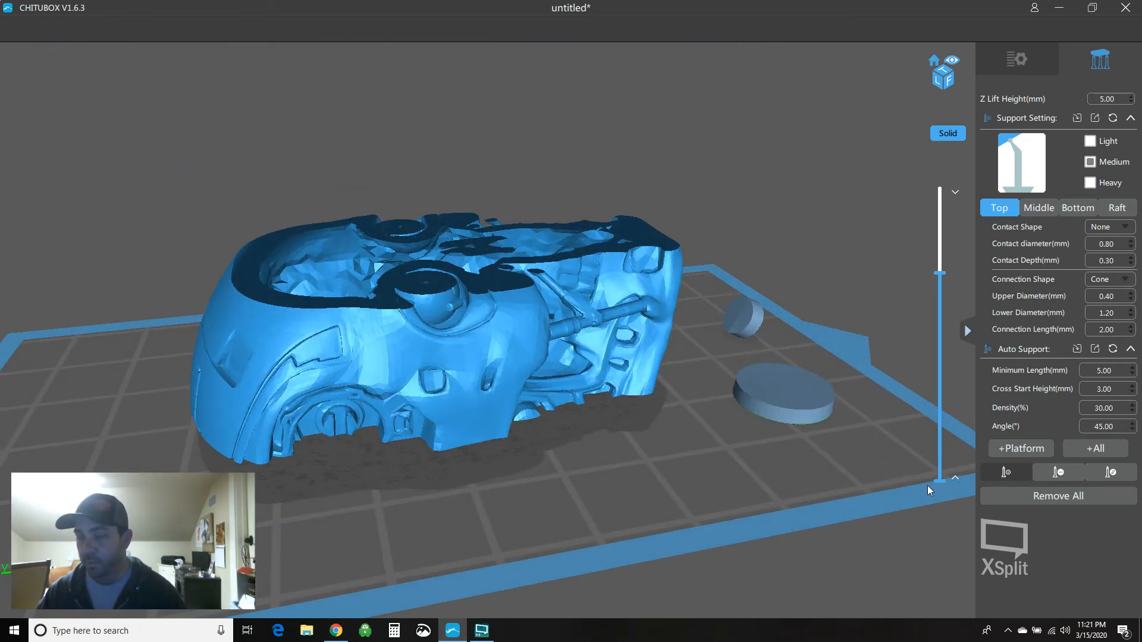
left_click(1092, 450)
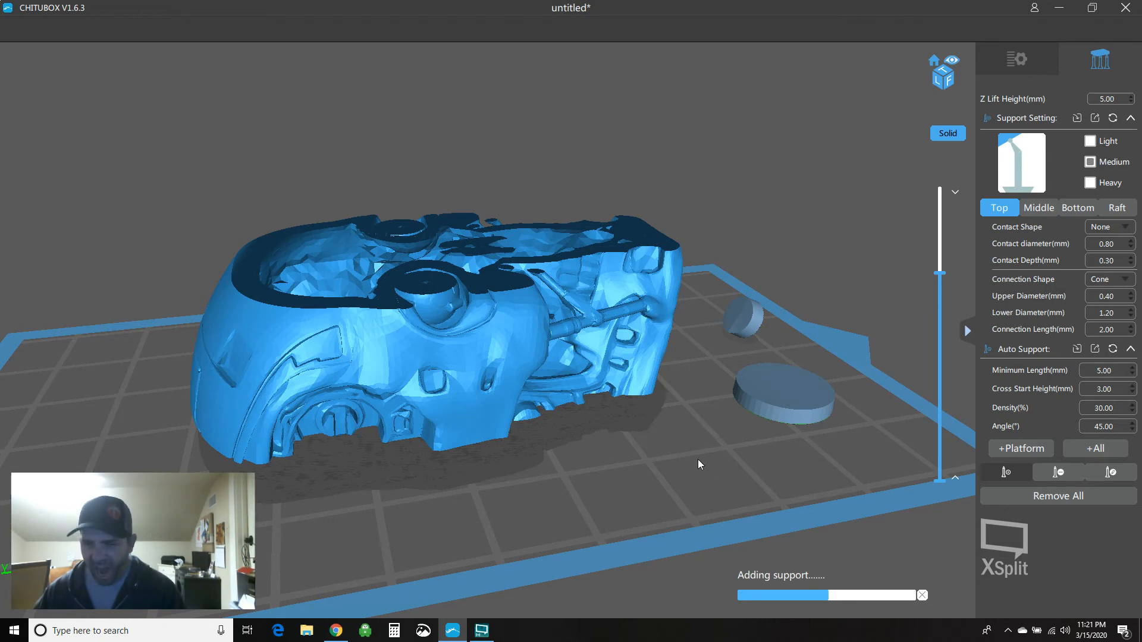
left_click_drag(695, 470, 667, 487)
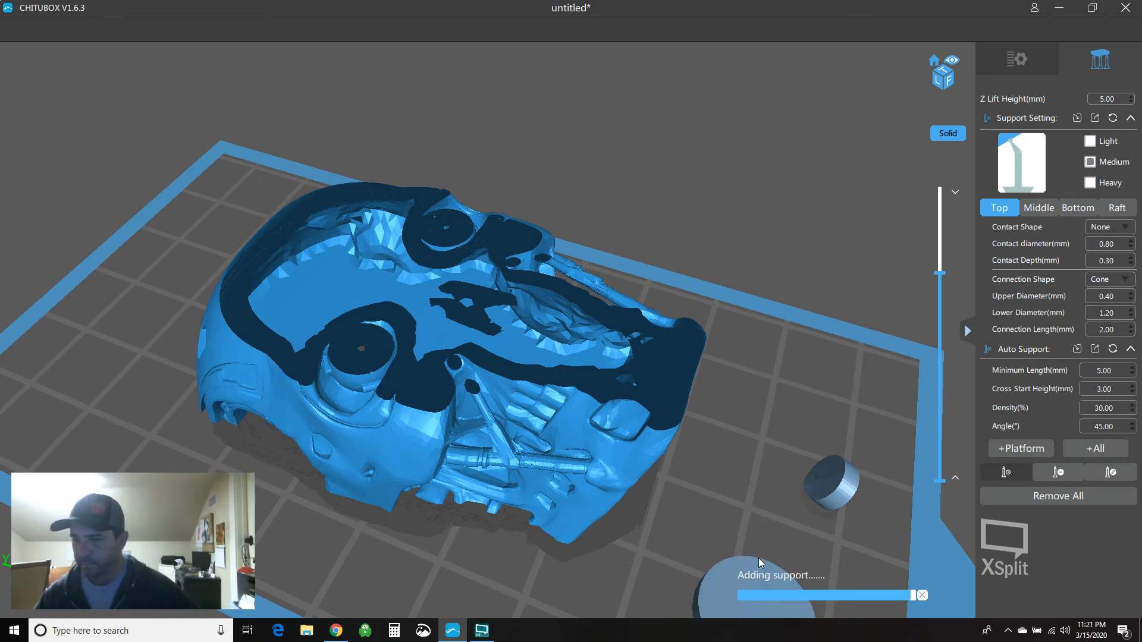
right_click_drag(397, 440, 307, 246)
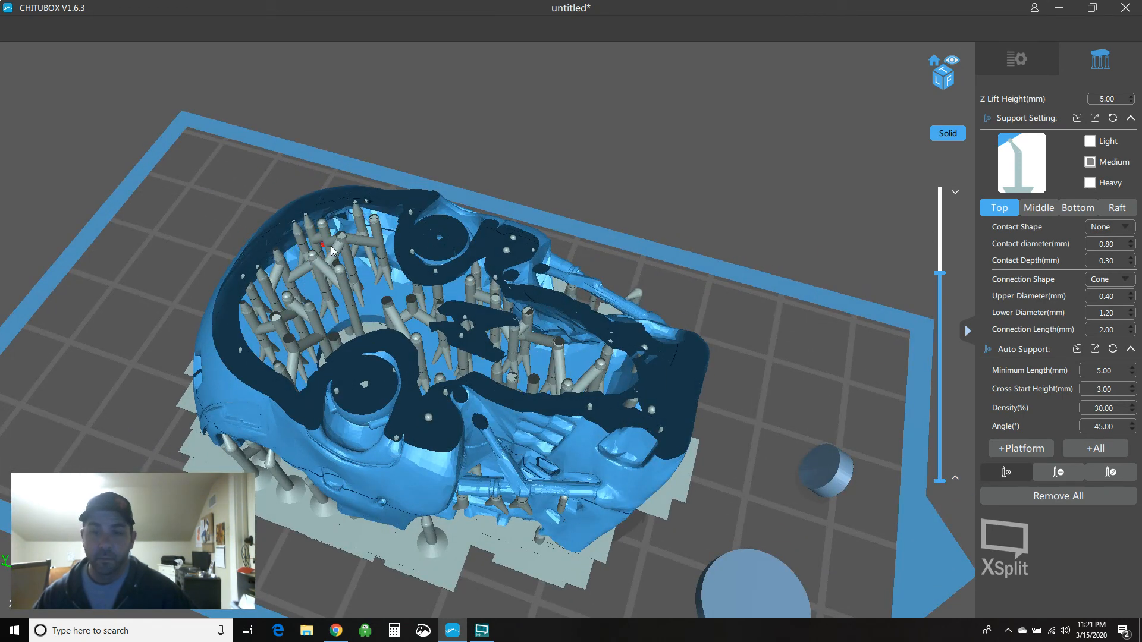
right_click_drag(804, 359, 825, 309)
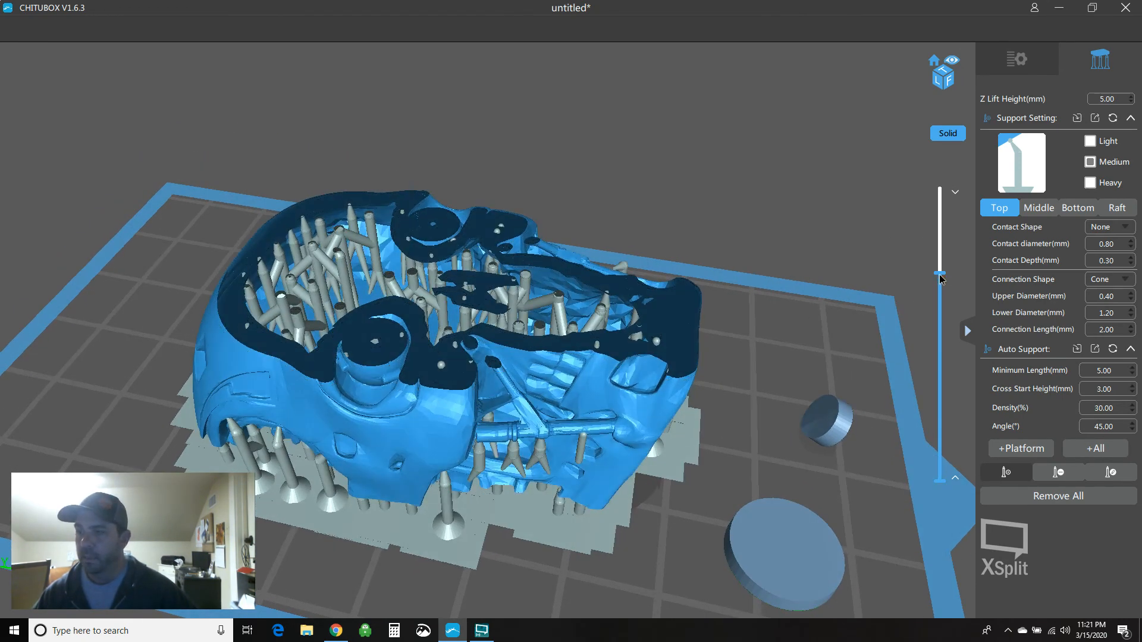
Examine the supports and raft at full height and from below, then the interior supports in cross-sections at about 17 and 19.4 mm
left_click_drag(940, 278, 940, 189)
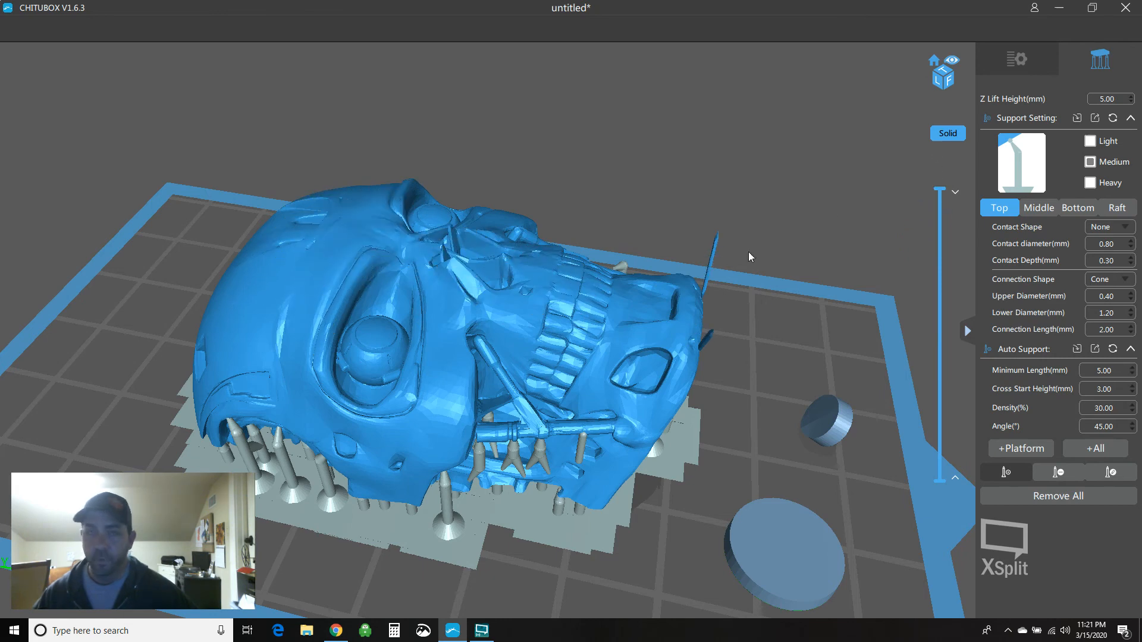
right_click_drag(749, 251, 676, 285)
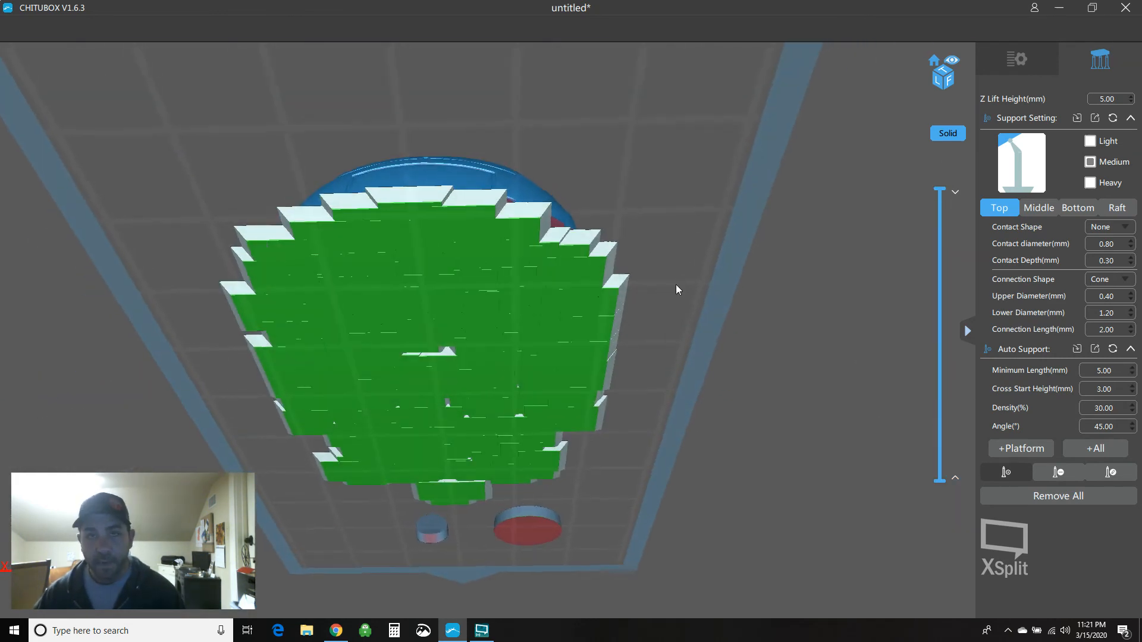
right_click_drag(785, 311, 868, 176)
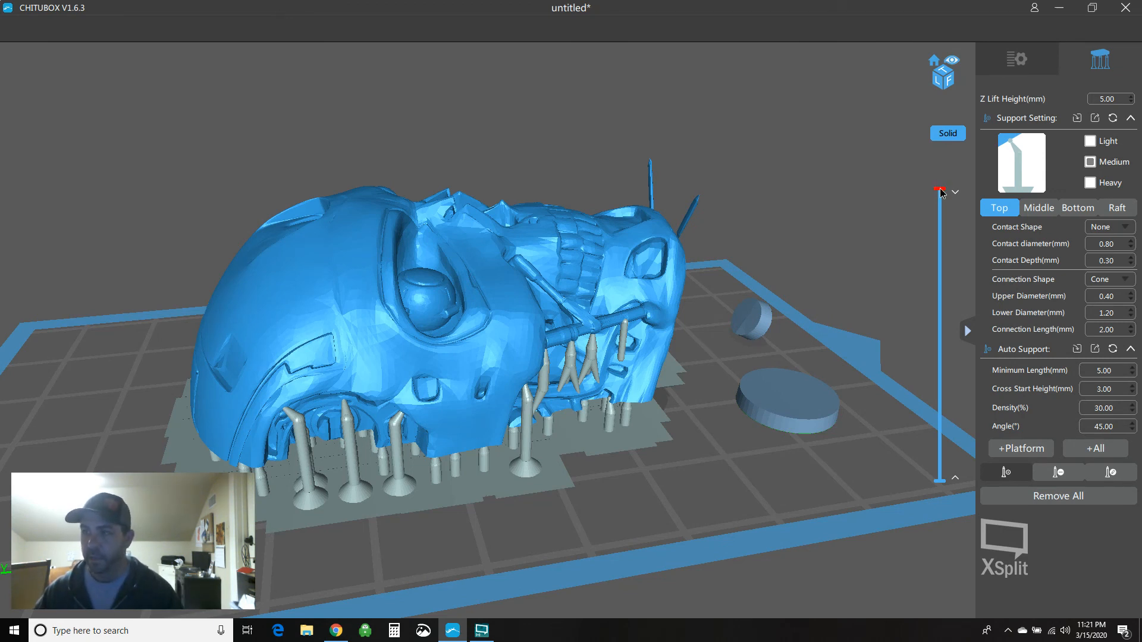
left_click_drag(939, 192, 921, 306)
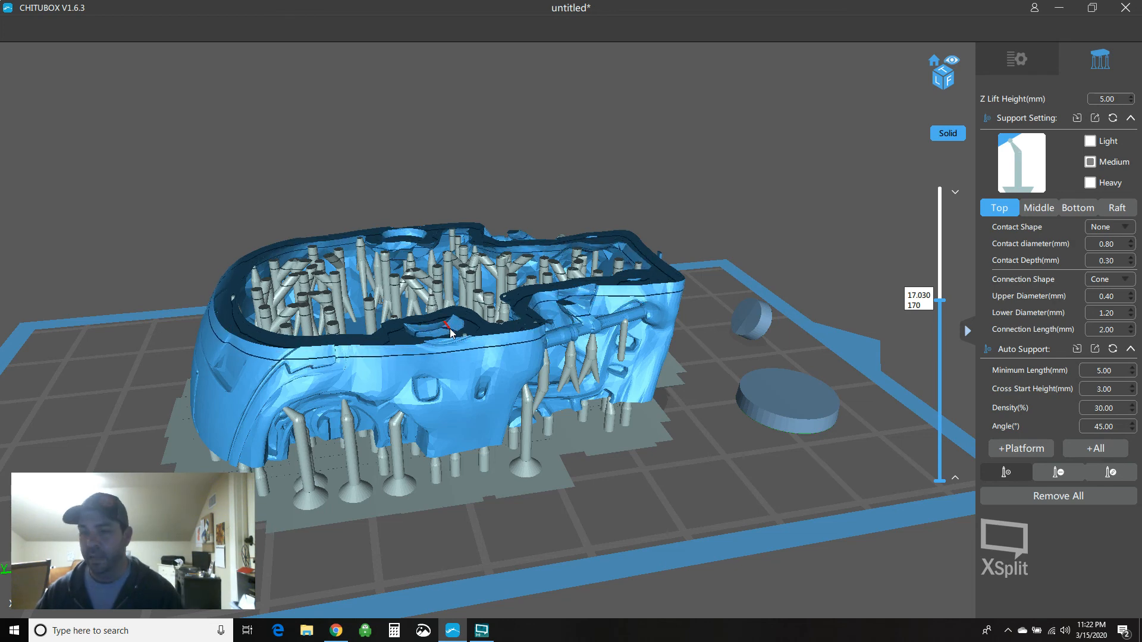
right_click_drag(451, 331, 889, 340)
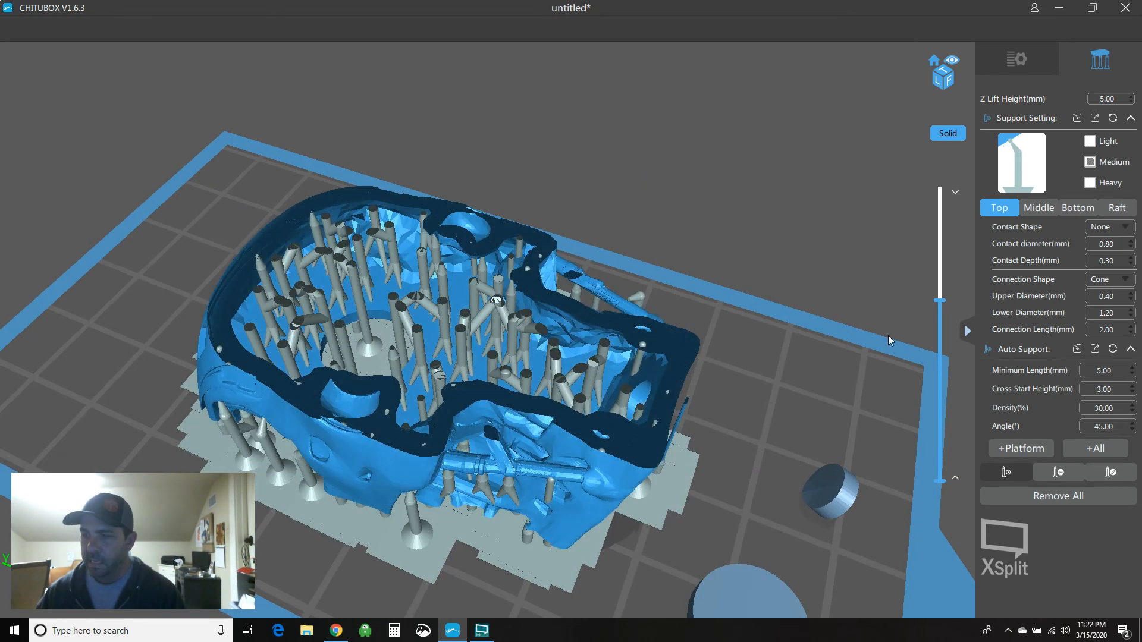
left_click_drag(942, 304, 940, 275)
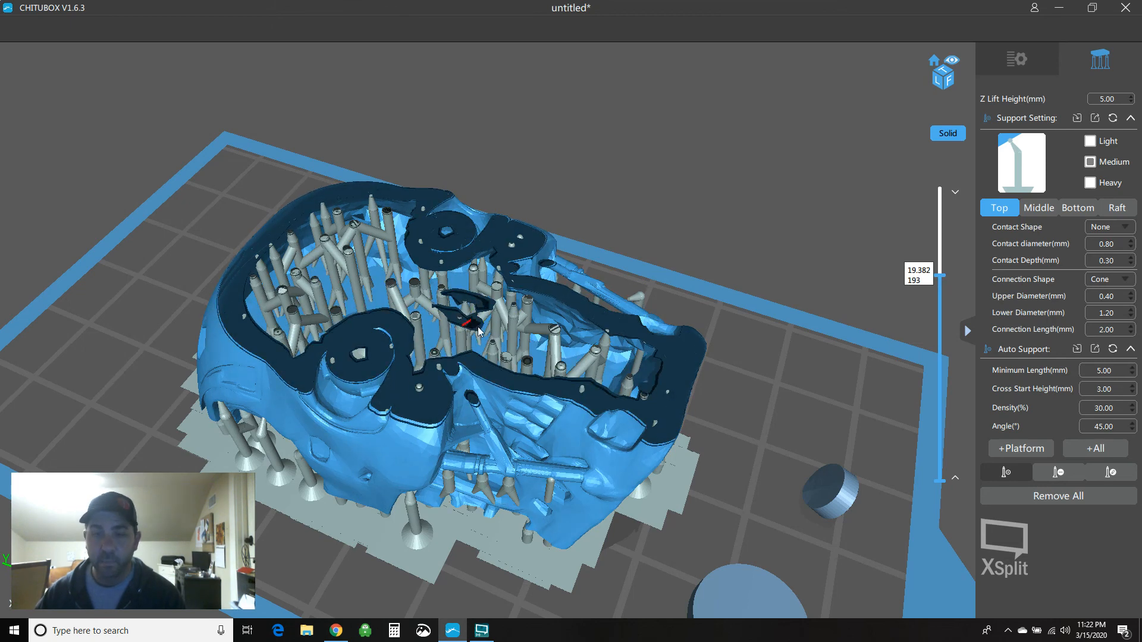
right_click_drag(441, 344, 448, 322)
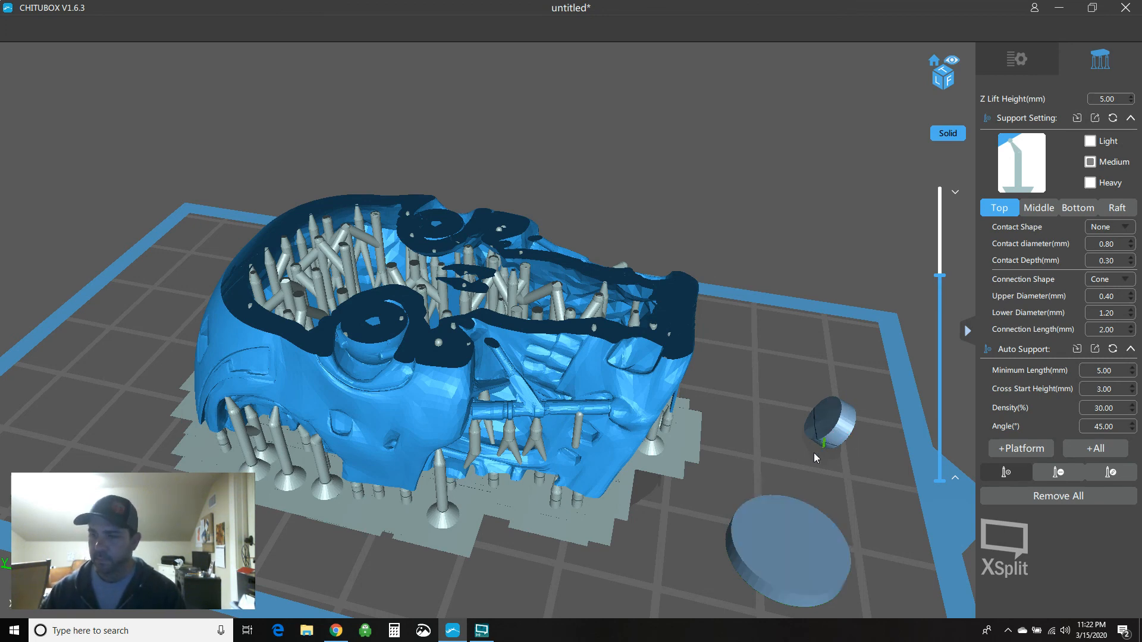
right_click_drag(683, 524, 576, 425)
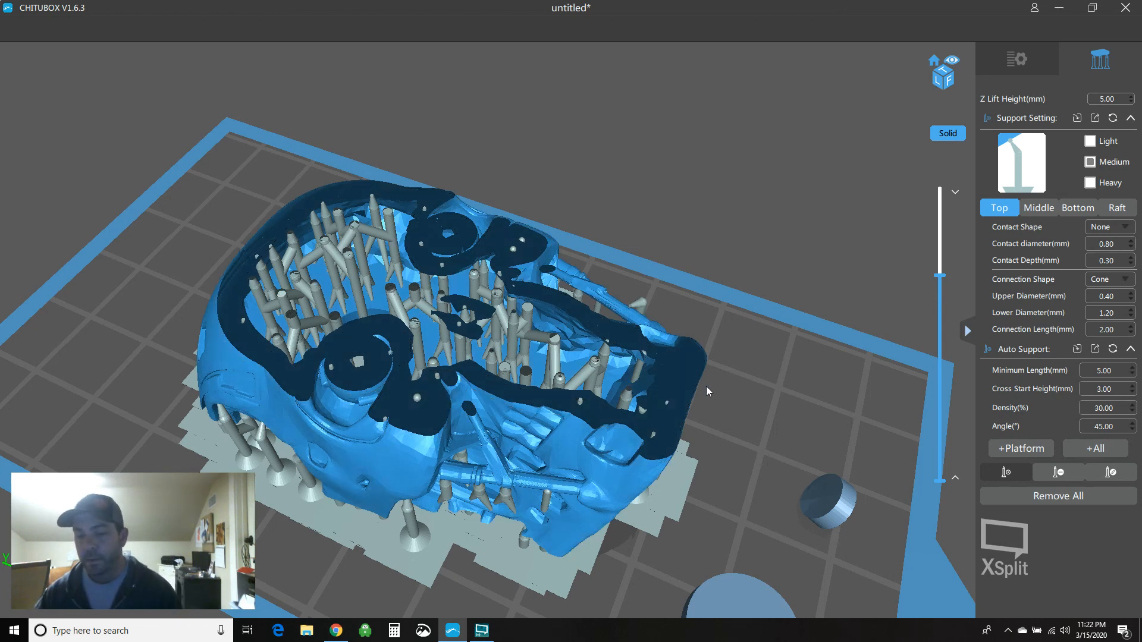
left_click(481, 630)
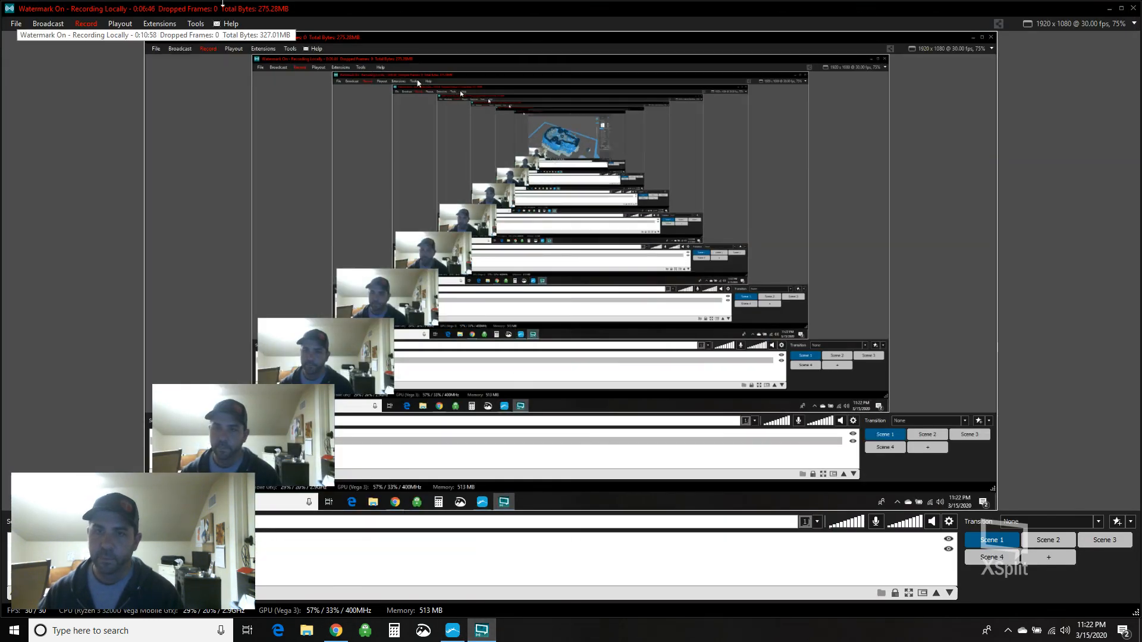